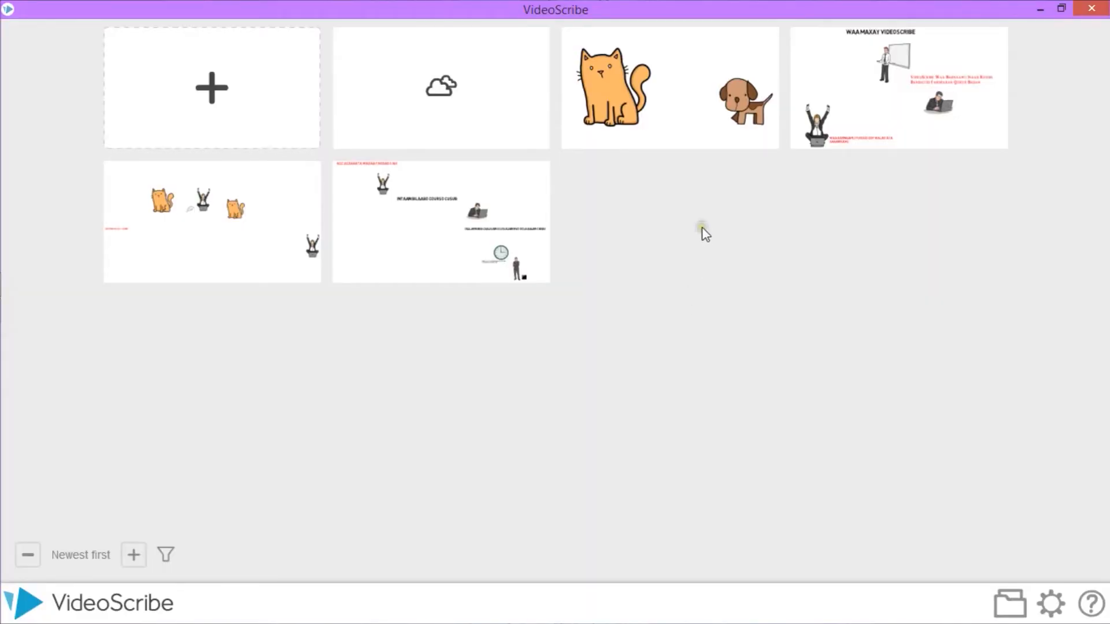
Open the saved scribe "YOutube PRoject" containing the cat and dog drawings
left_click(675, 117)
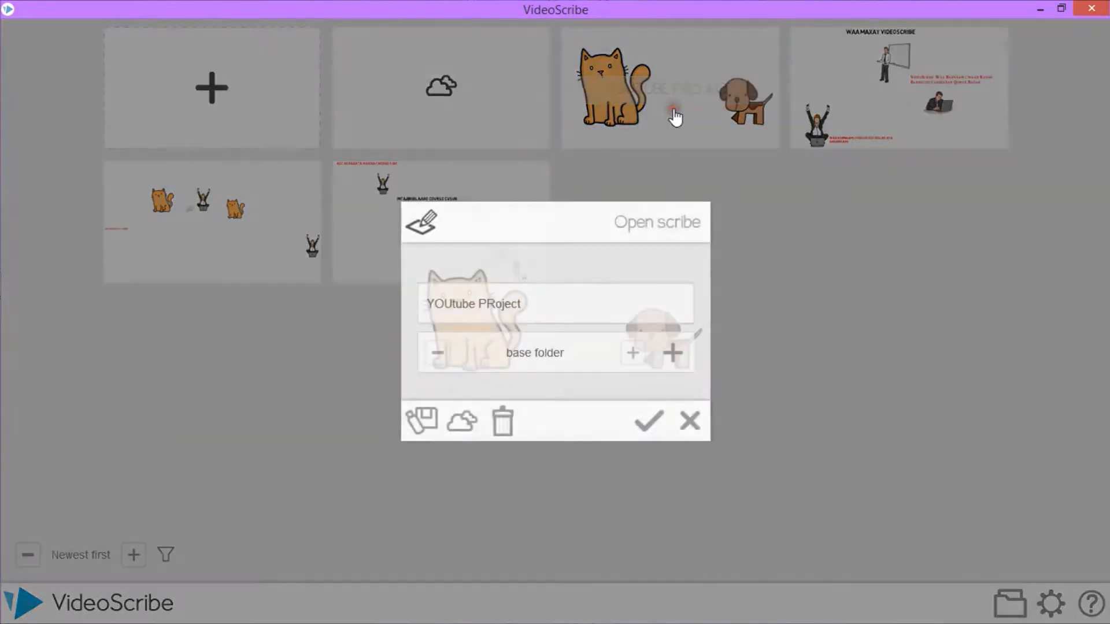
left_click(647, 422)
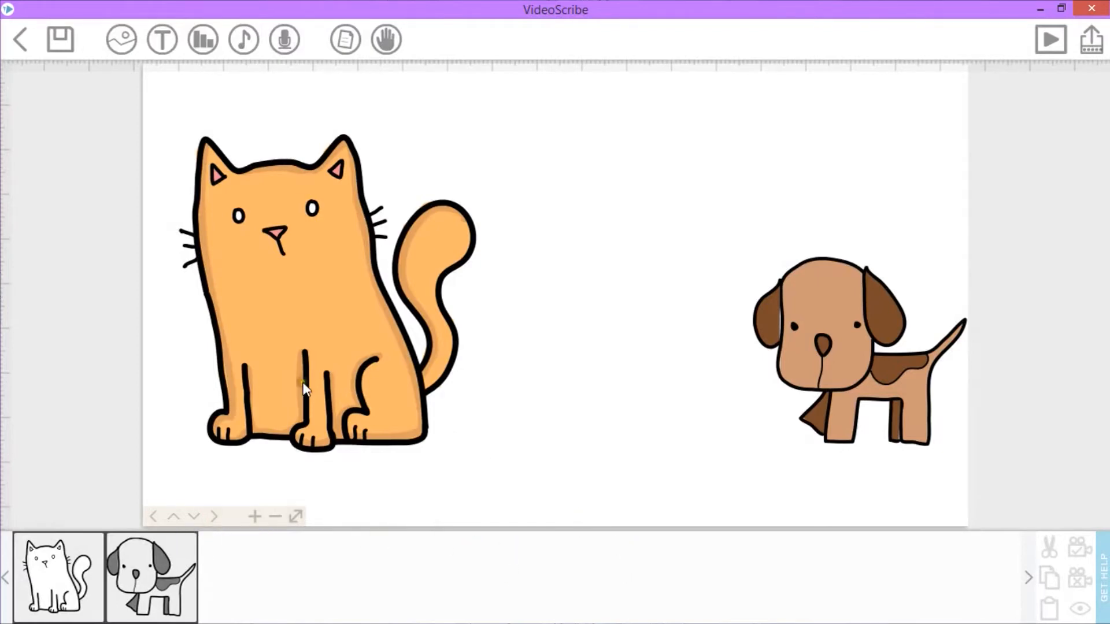
left_click(254, 517)
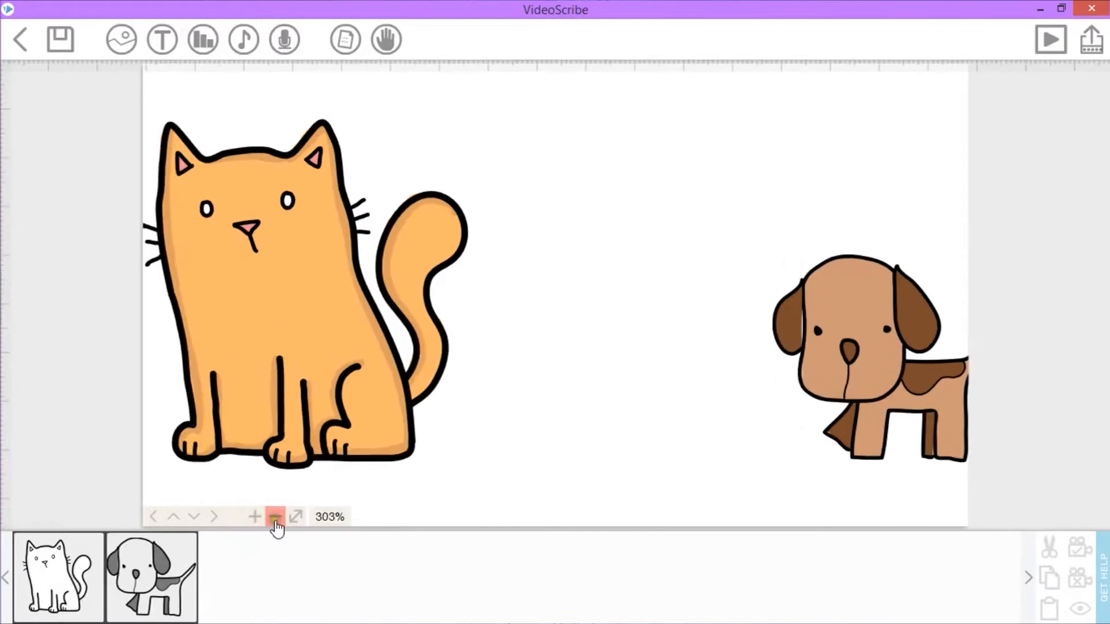
left_click(276, 519)
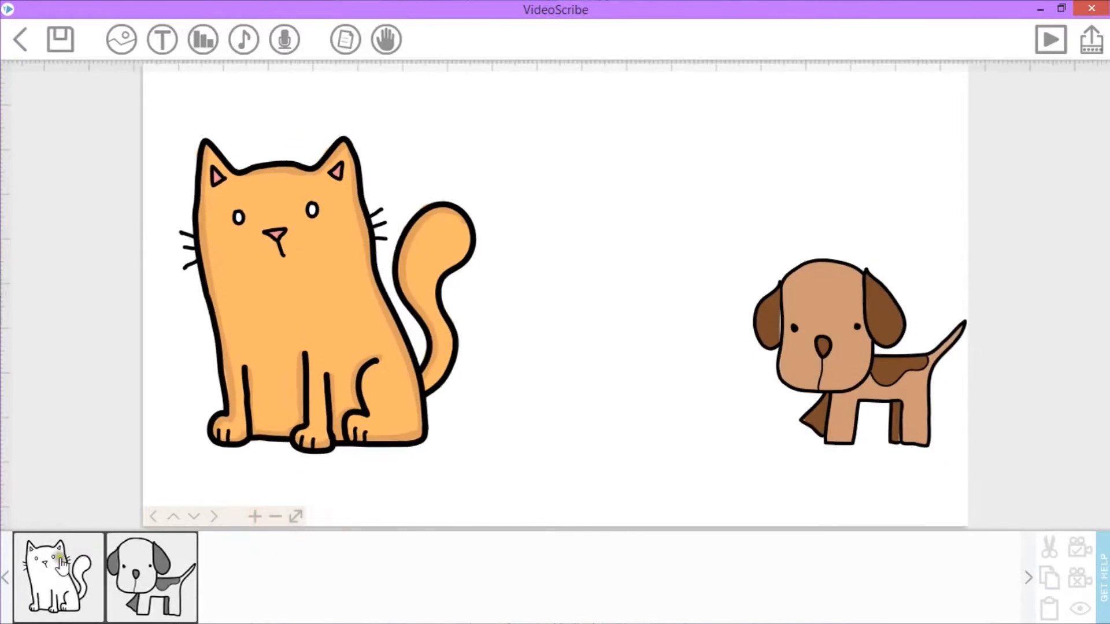
Reorder the timeline so the dog is drawn before the cat
left_click(62, 565)
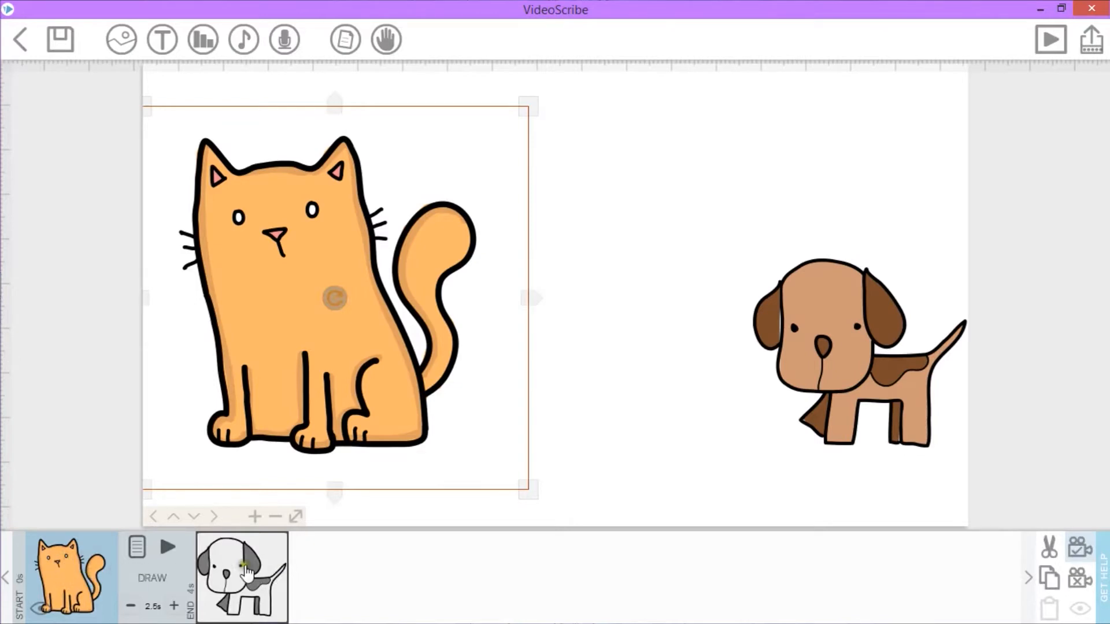
left_click(245, 570)
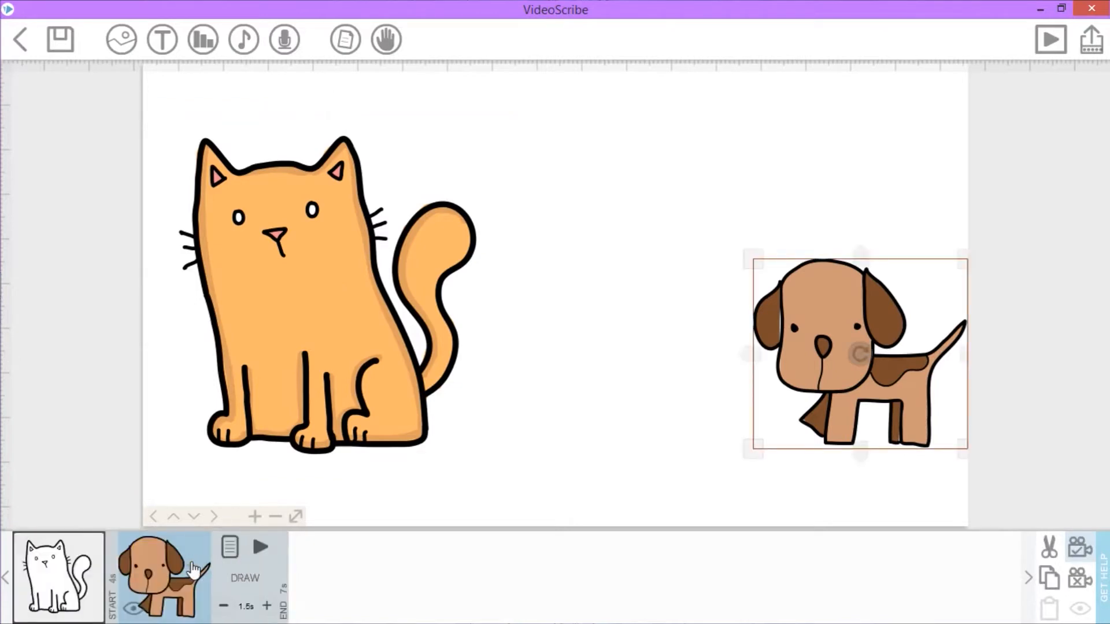
left_click_drag(194, 571, 60, 560)
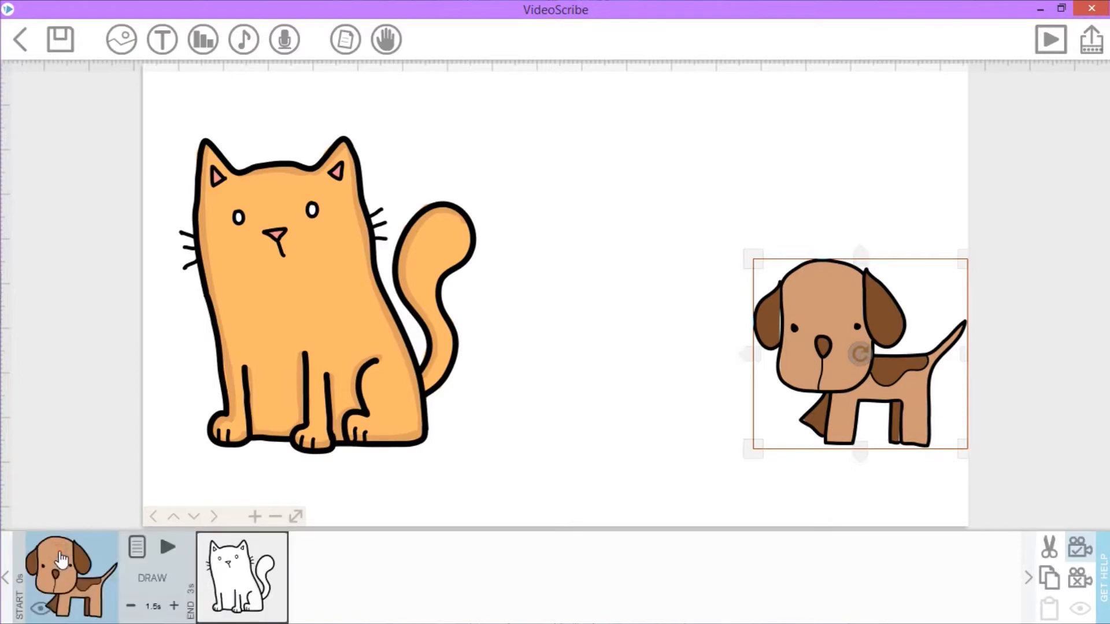
left_click_drag(60, 559, 276, 576)
Add the recently used brown mouse image and place it, scaled down, between the cat and the dog
left_click(122, 40)
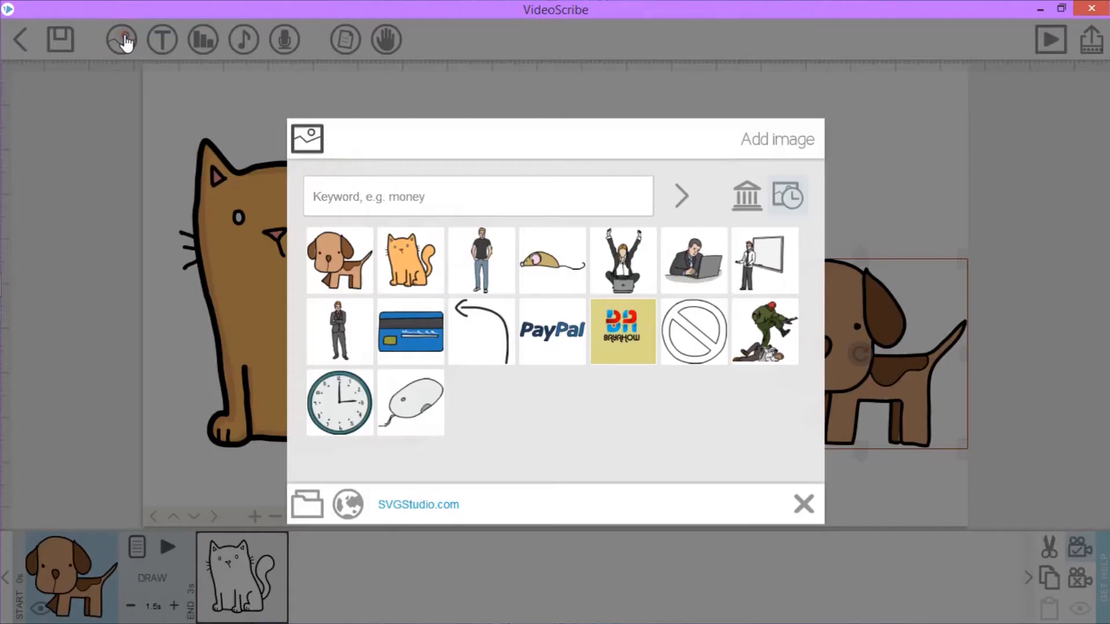
mouse_move(554, 274)
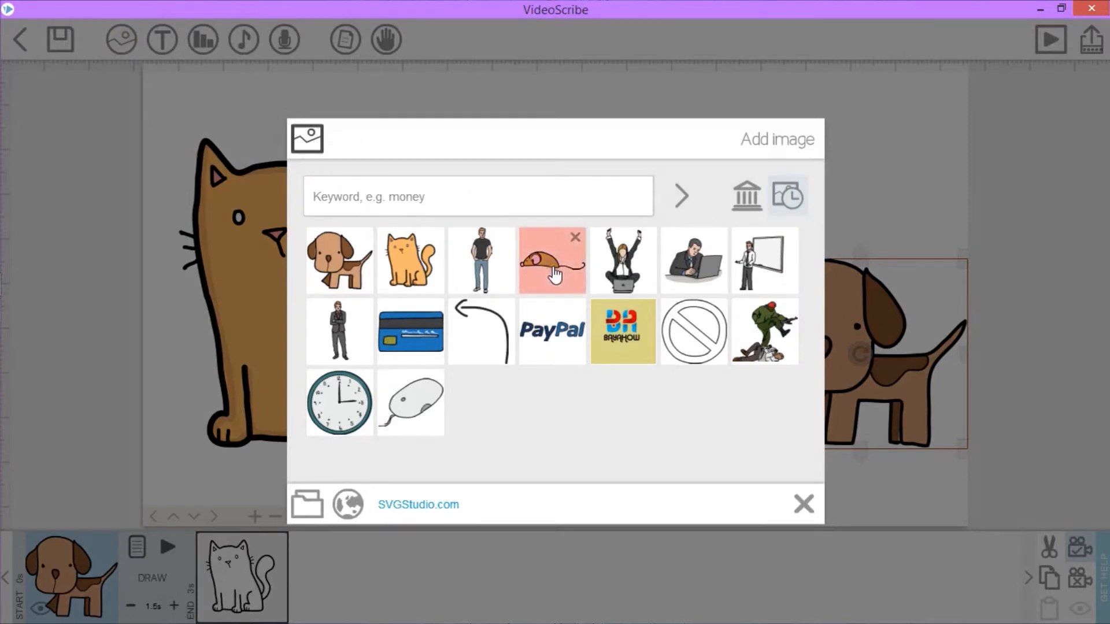
left_click(417, 198)
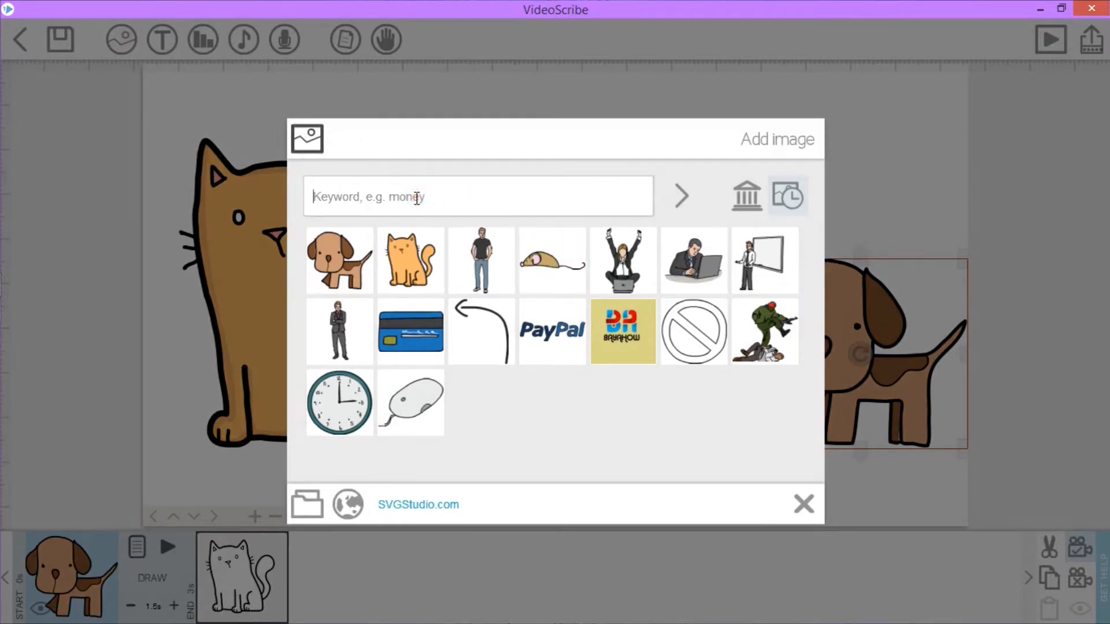
mouse_move(546, 267)
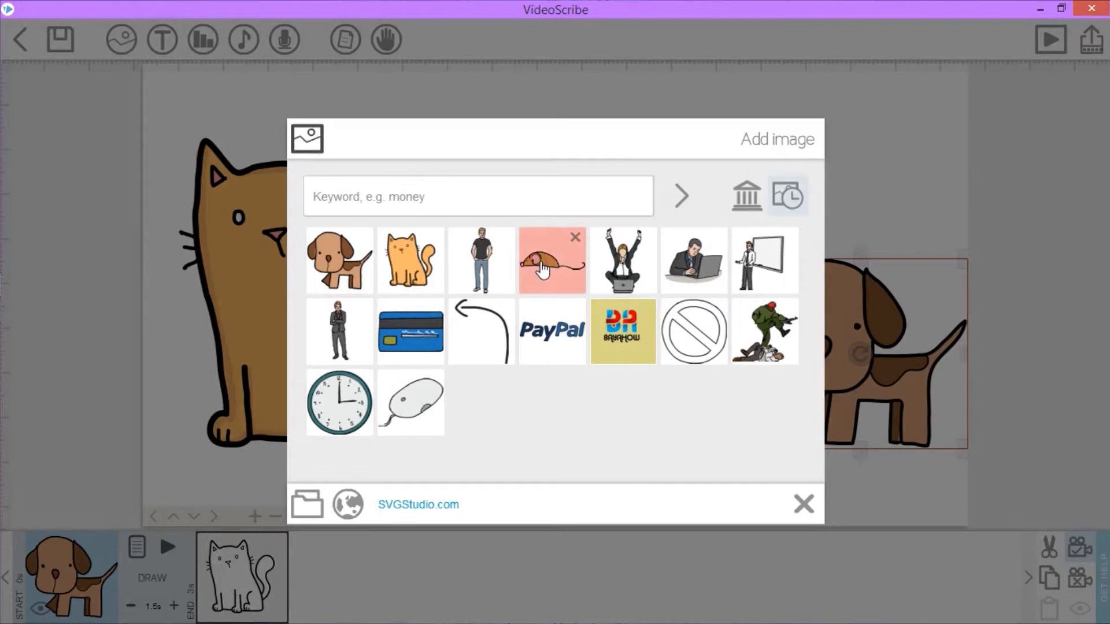
left_click(542, 269)
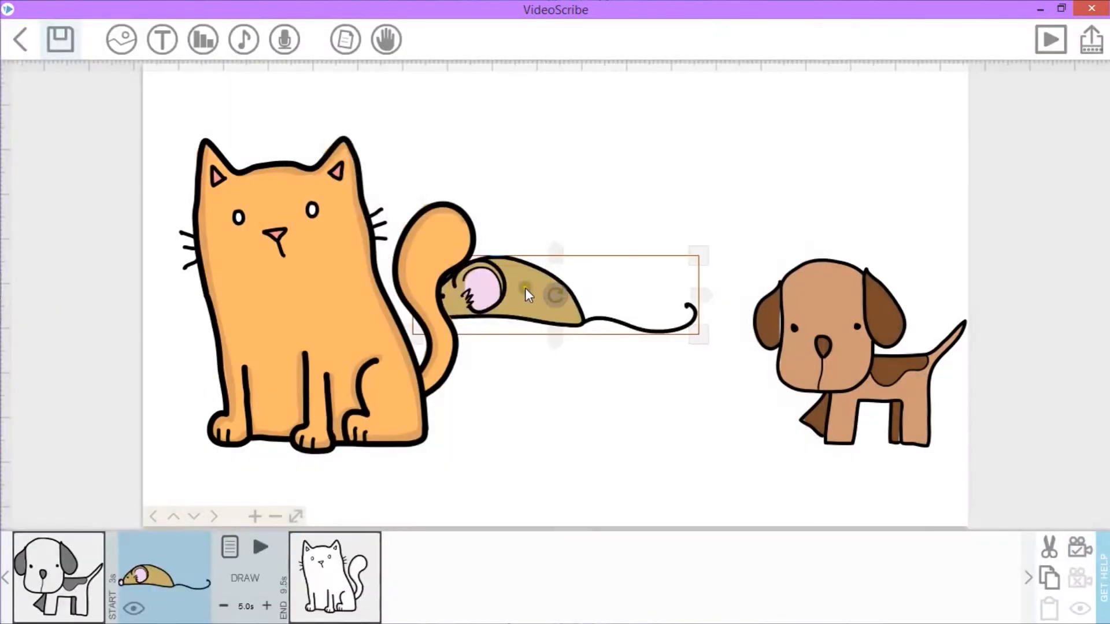
left_click_drag(512, 289, 584, 362)
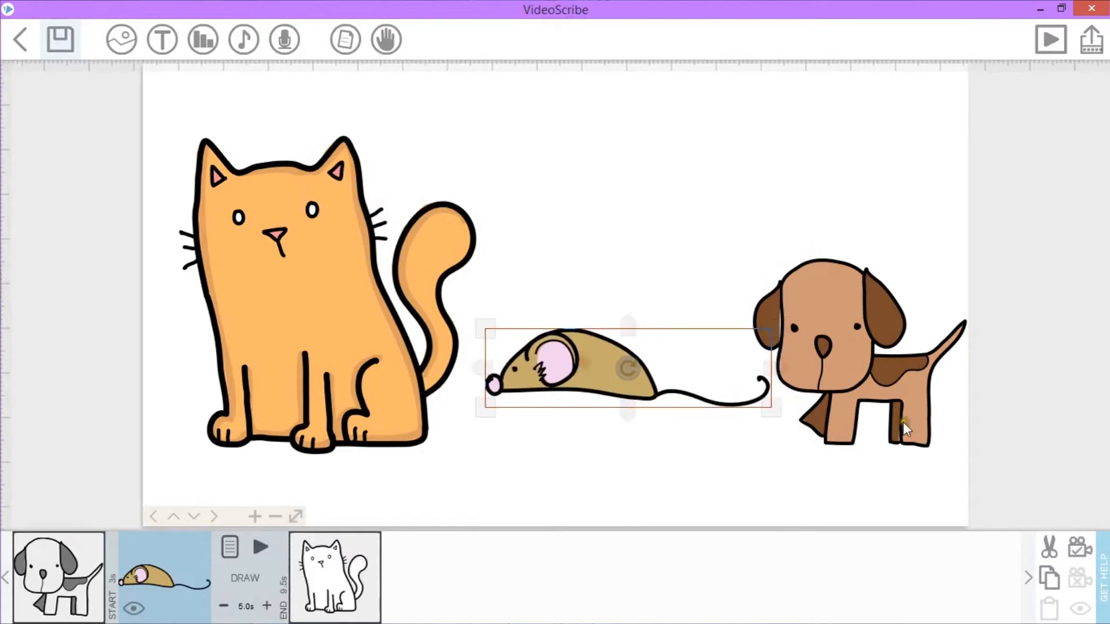
left_click_drag(776, 411, 581, 389)
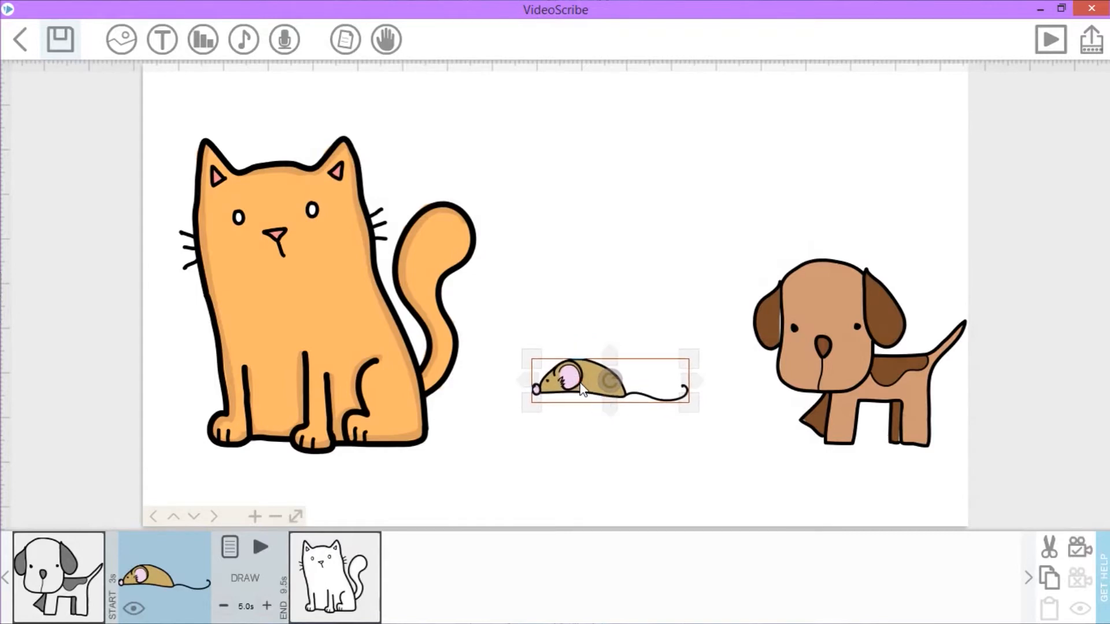
Move the cat to the start of the timeline, ahead of the dog and the mouse
left_click(93, 552)
left_click(301, 572)
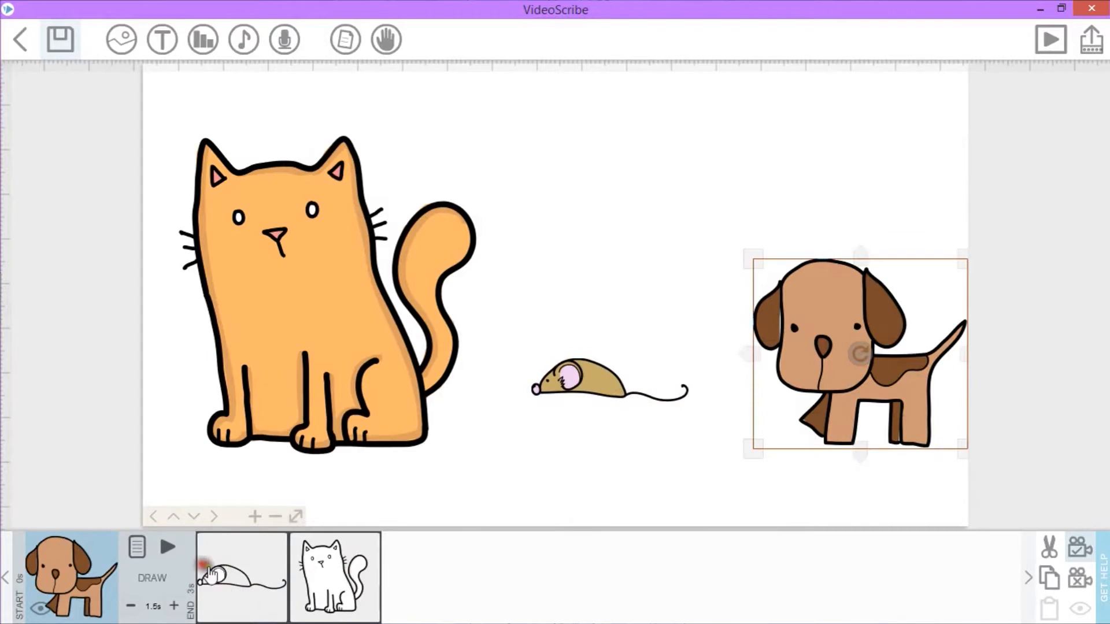
left_click_drag(250, 575, 52, 569)
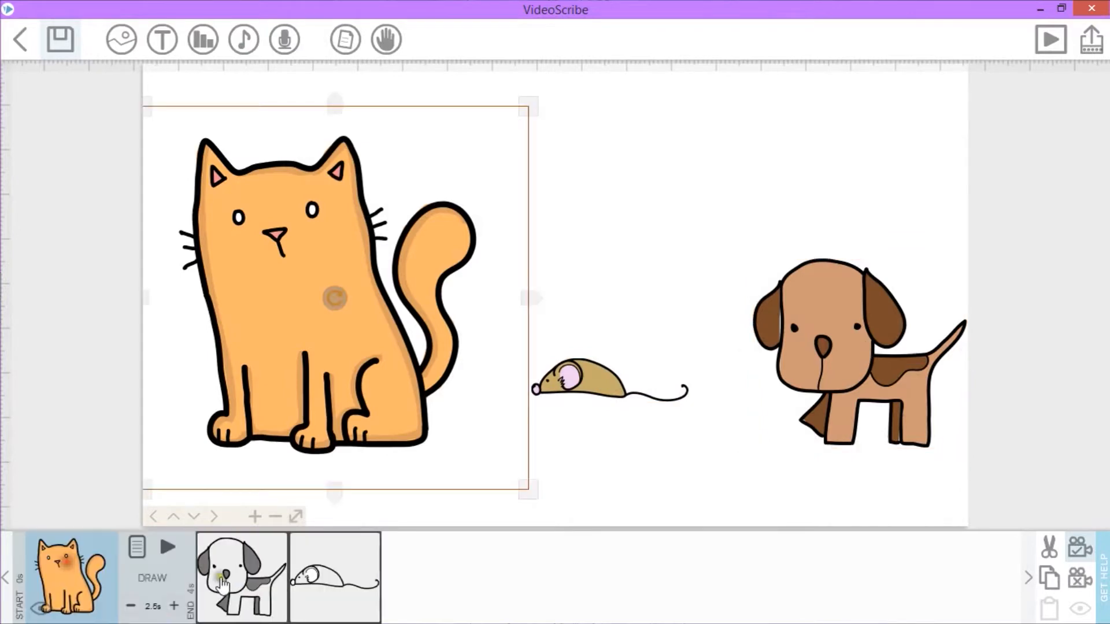
Preview the animation starting from the cat and stop playback during the mouse drawing
left_click(167, 546)
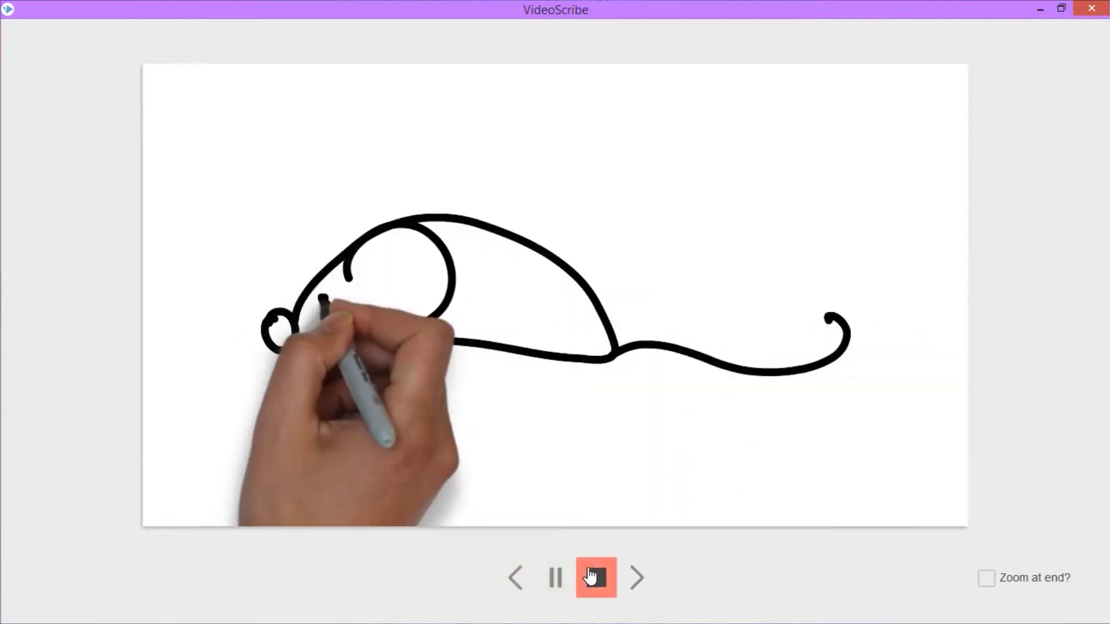
left_click(589, 576)
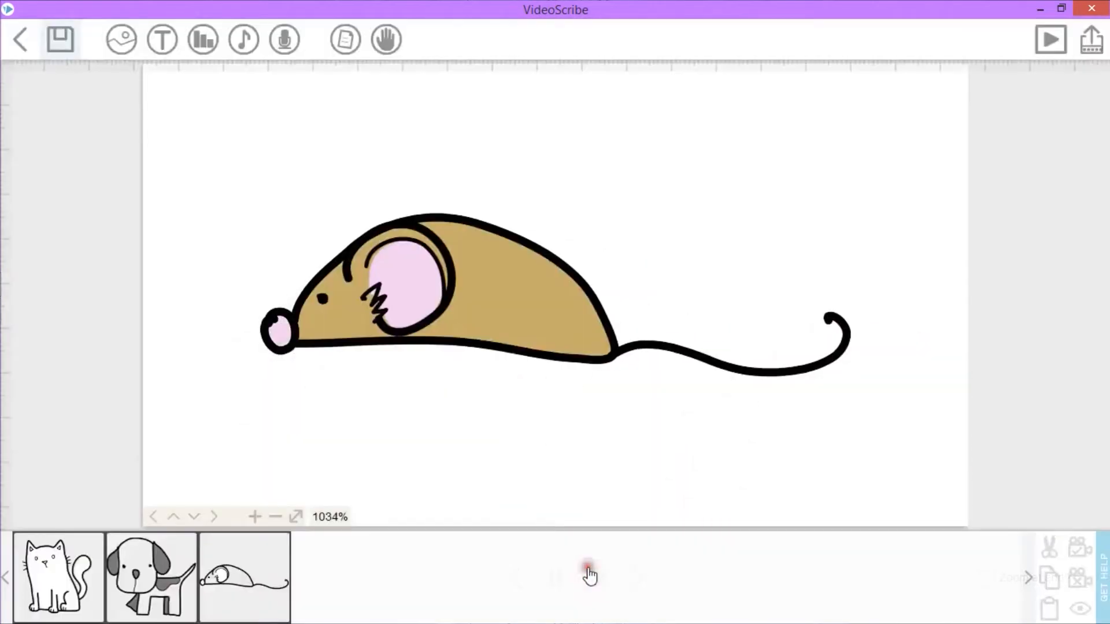
Shrink the mouse image slightly more on the canvas between the cat and the dog
left_click(295, 517)
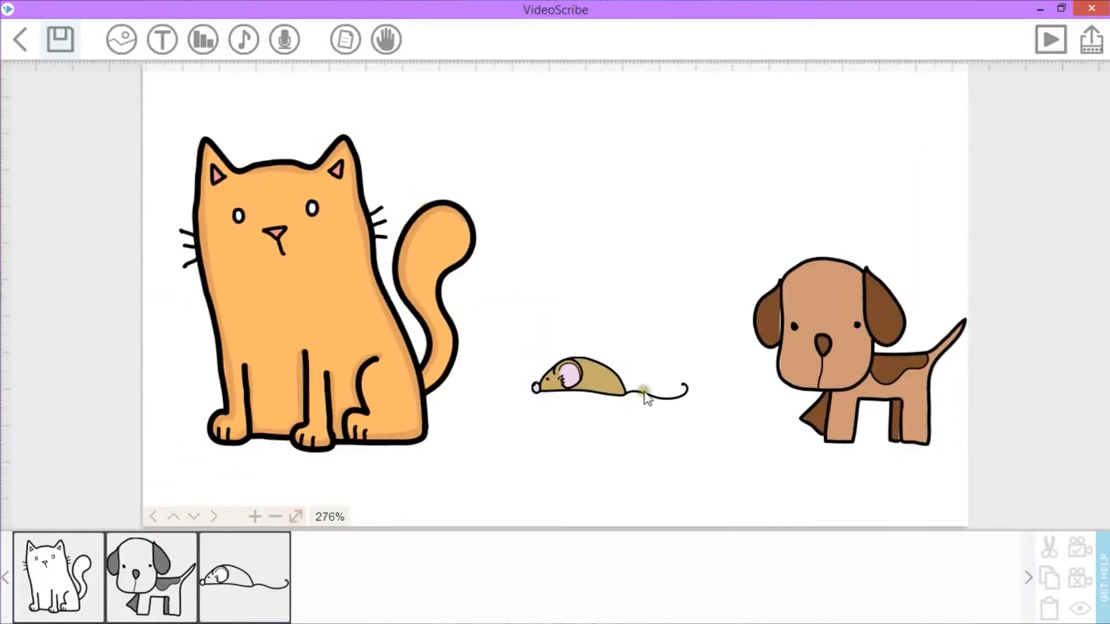
left_click(598, 380)
left_click_drag(696, 413, 643, 391)
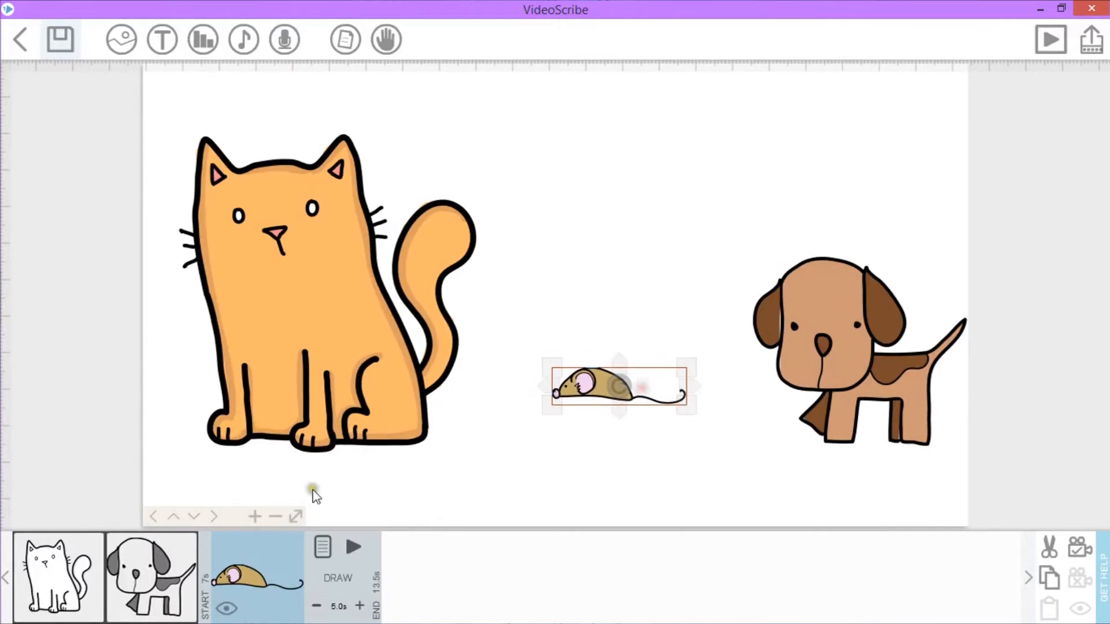
Set the mouse's camera position to a view centred on it at 650% zoom
left_click(256, 517)
left_click(255, 516)
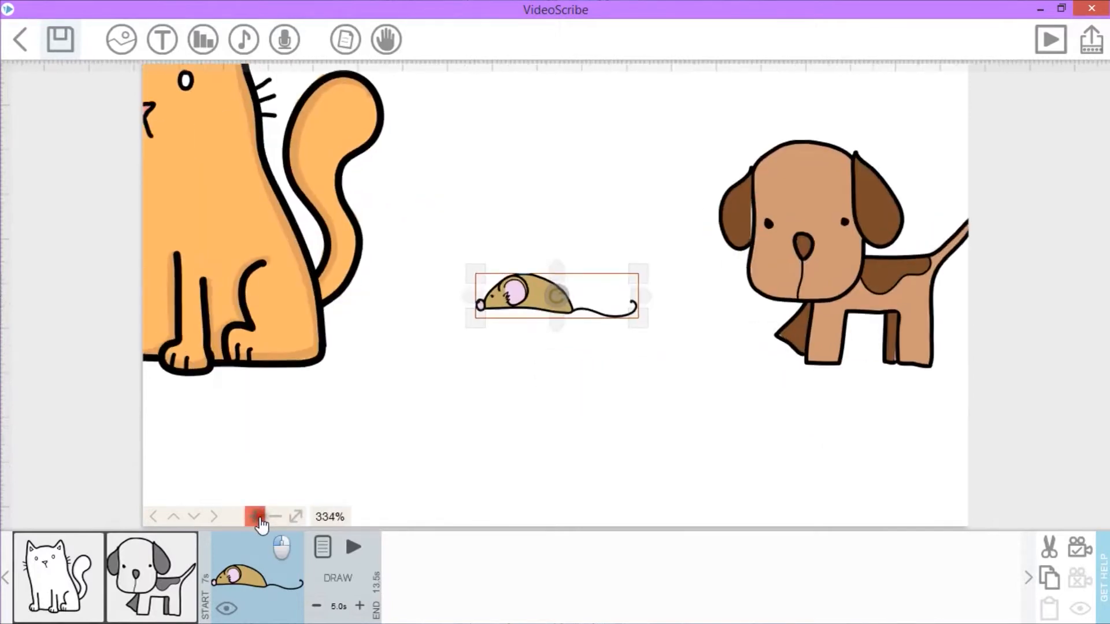
left_click(255, 516)
left_click(565, 365)
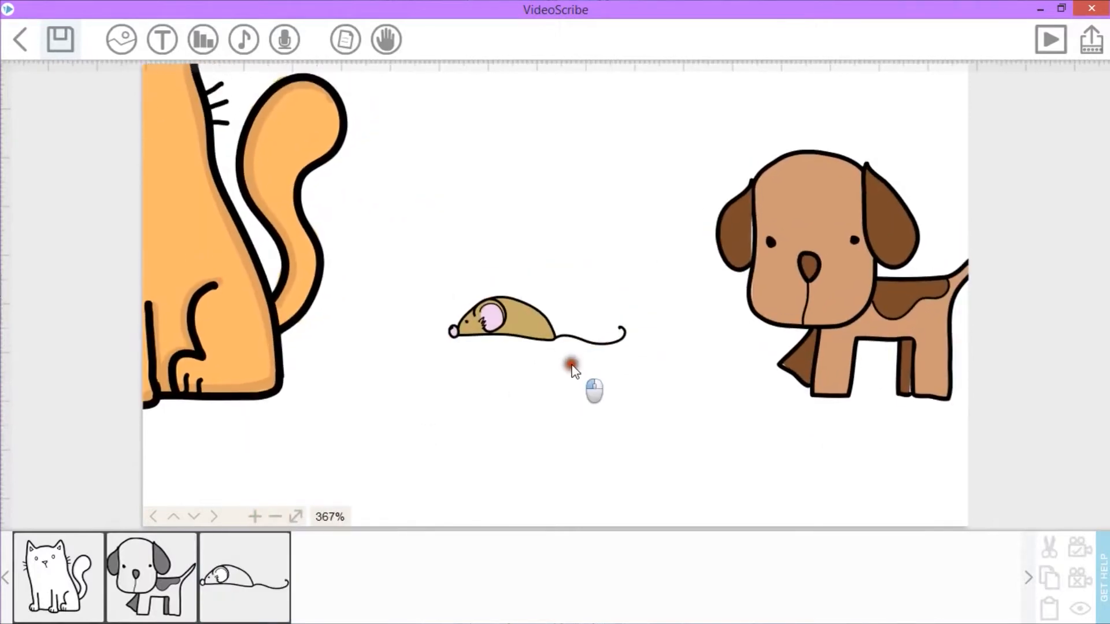
left_click(270, 574)
left_click(255, 516)
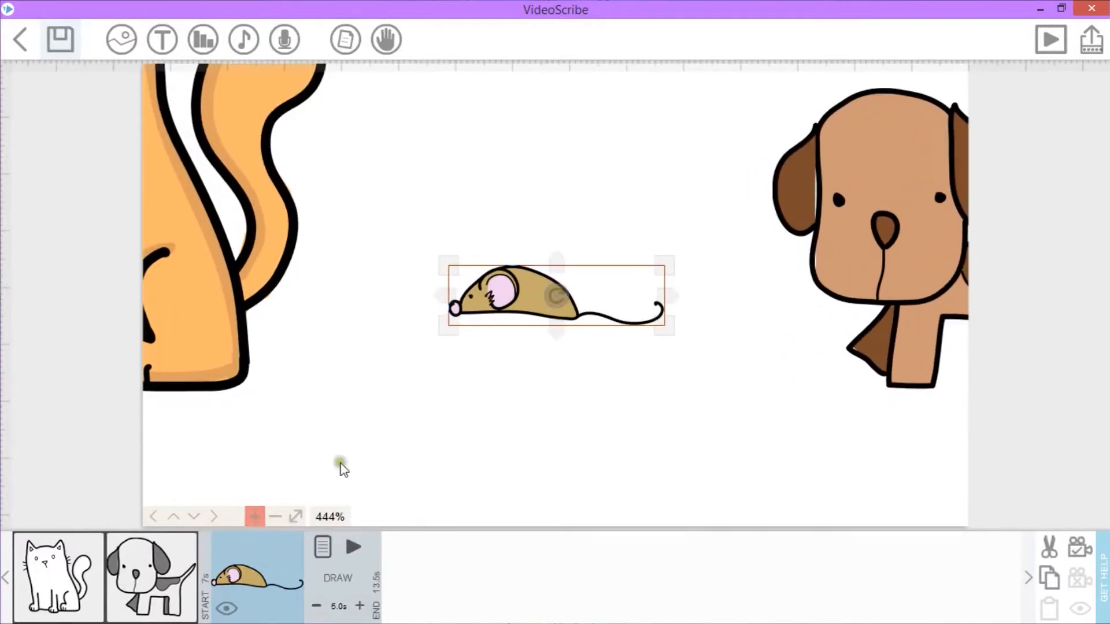
left_click(526, 423)
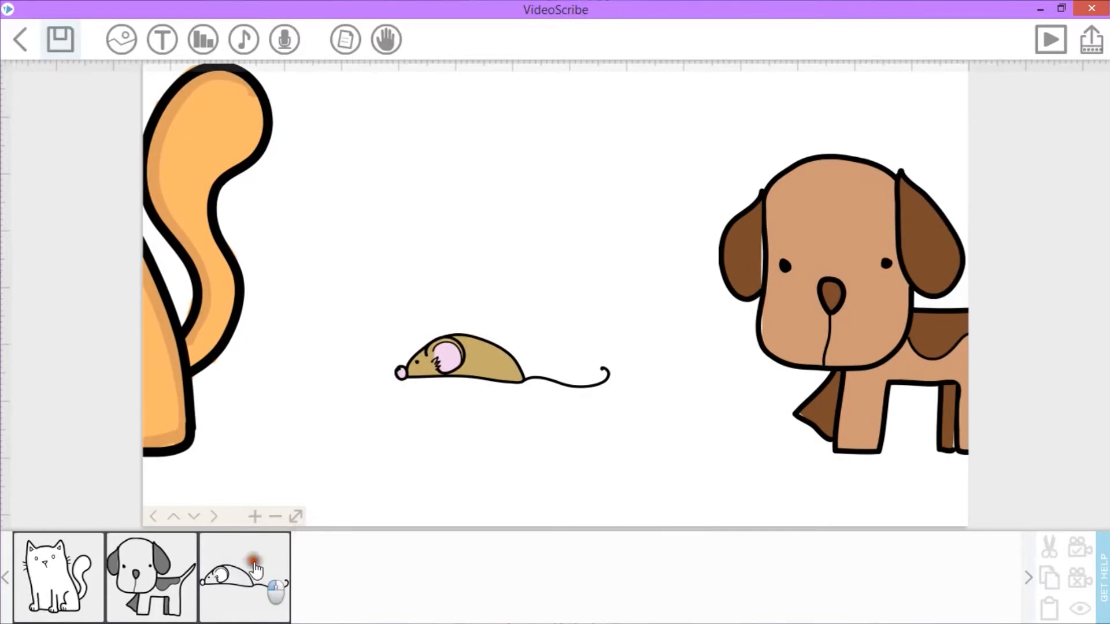
left_click(255, 569)
left_click(254, 516)
left_click(255, 516)
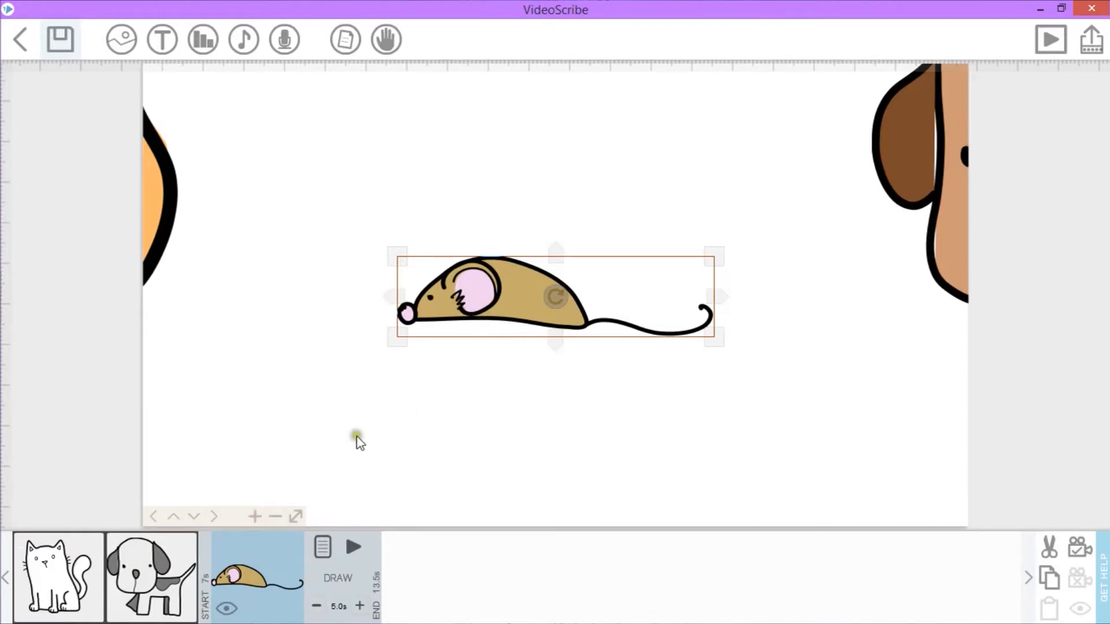
left_click(255, 516)
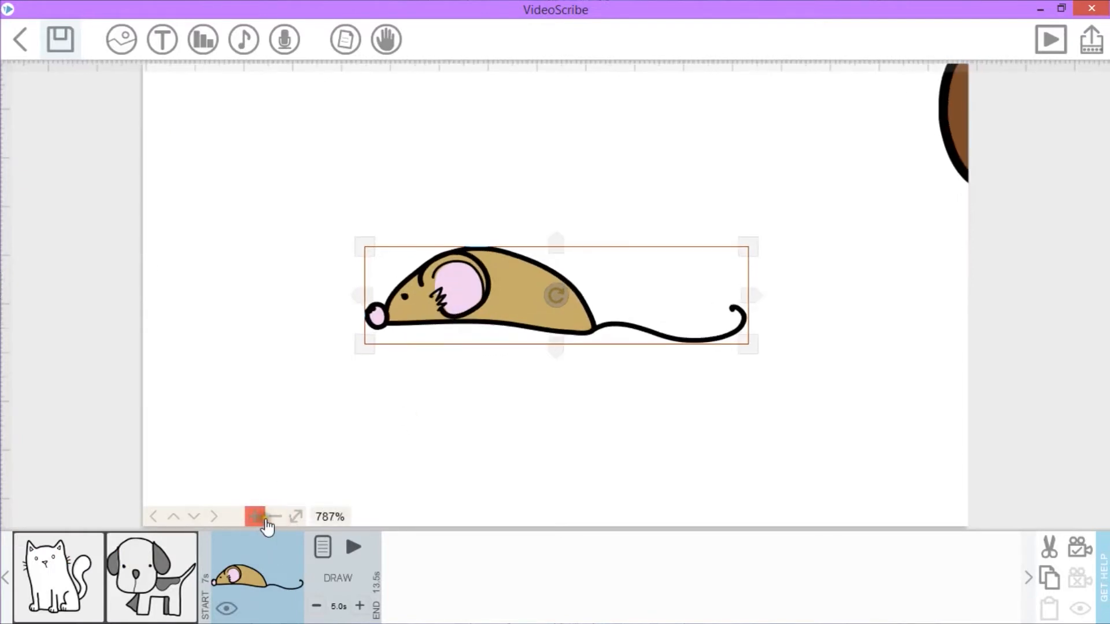
left_click(274, 516)
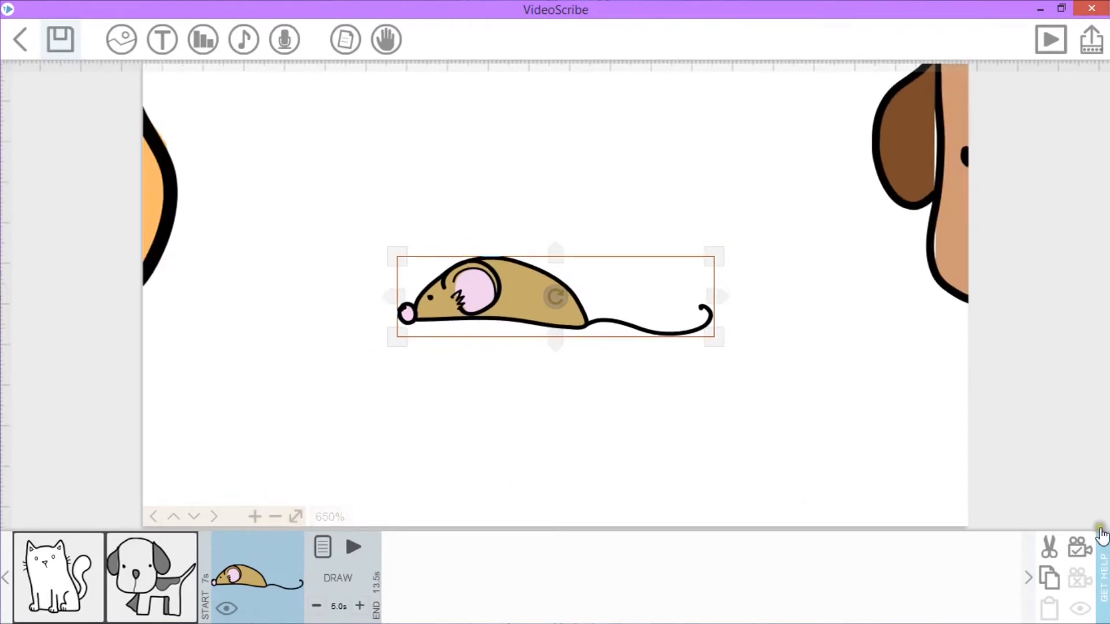
left_click(1074, 549)
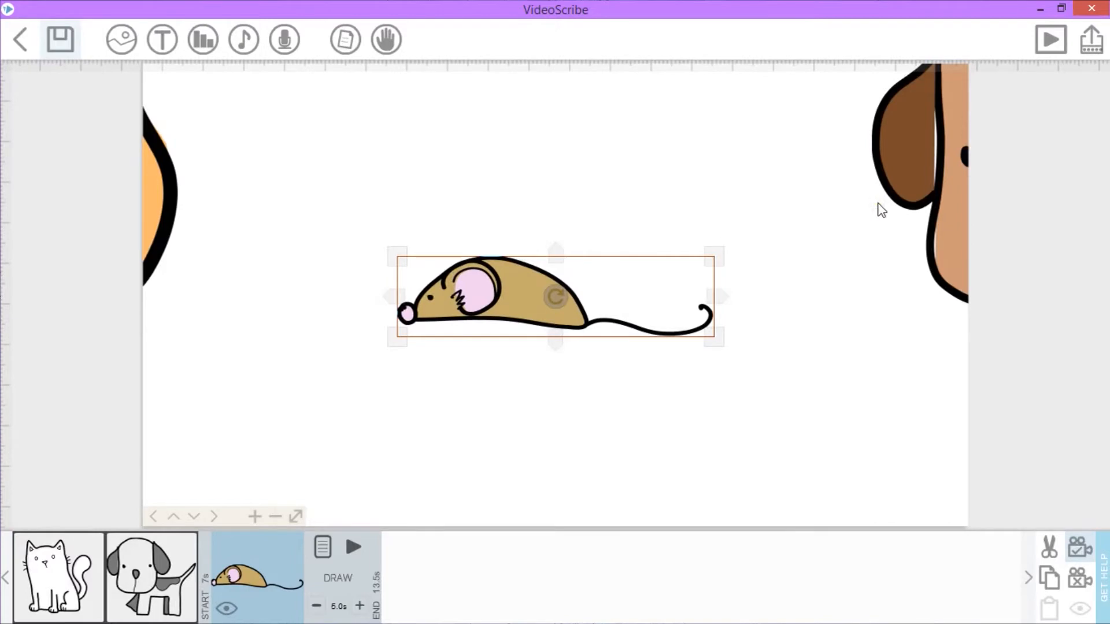
Preview the whole scribe to check the mouse's camera framing, stopping playback while the mouse is drawn
left_click(62, 576)
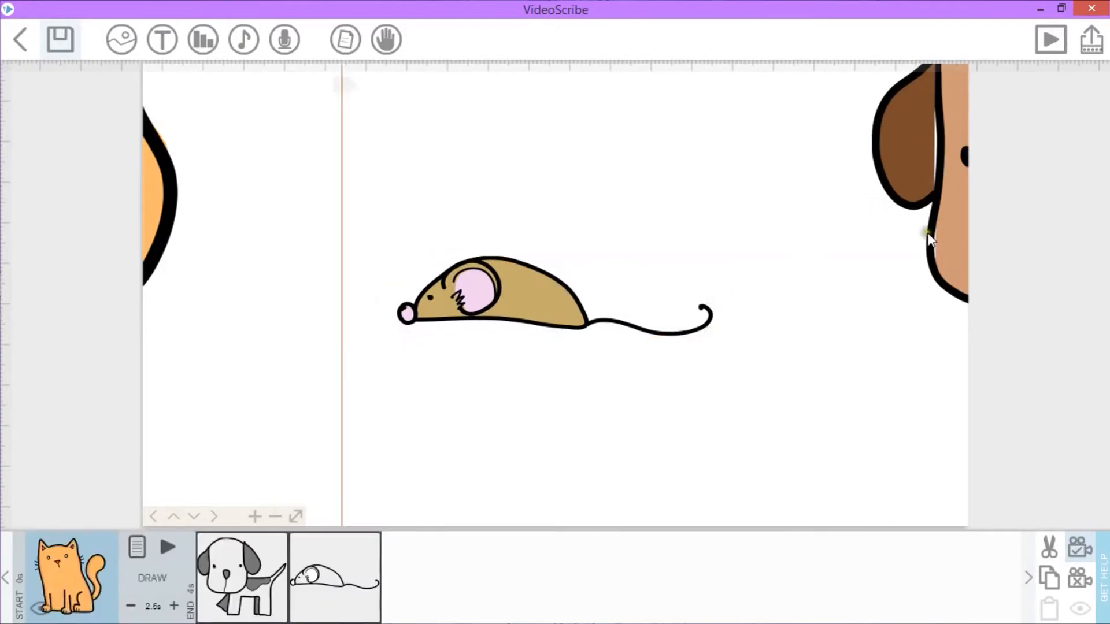
left_click(1049, 52)
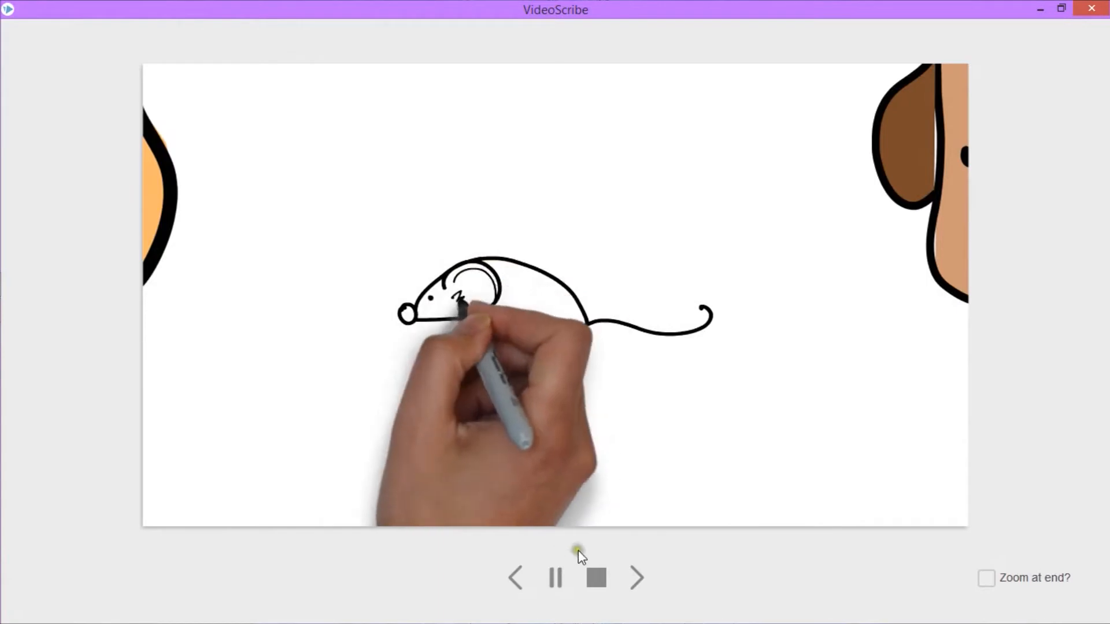
left_click(596, 577)
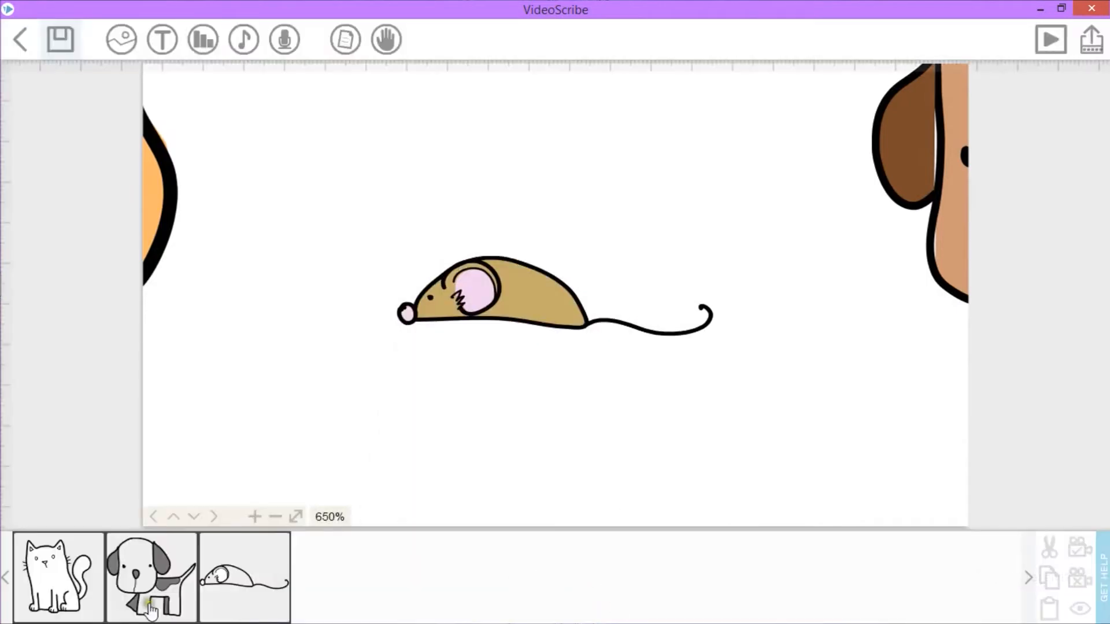
left_click(136, 580)
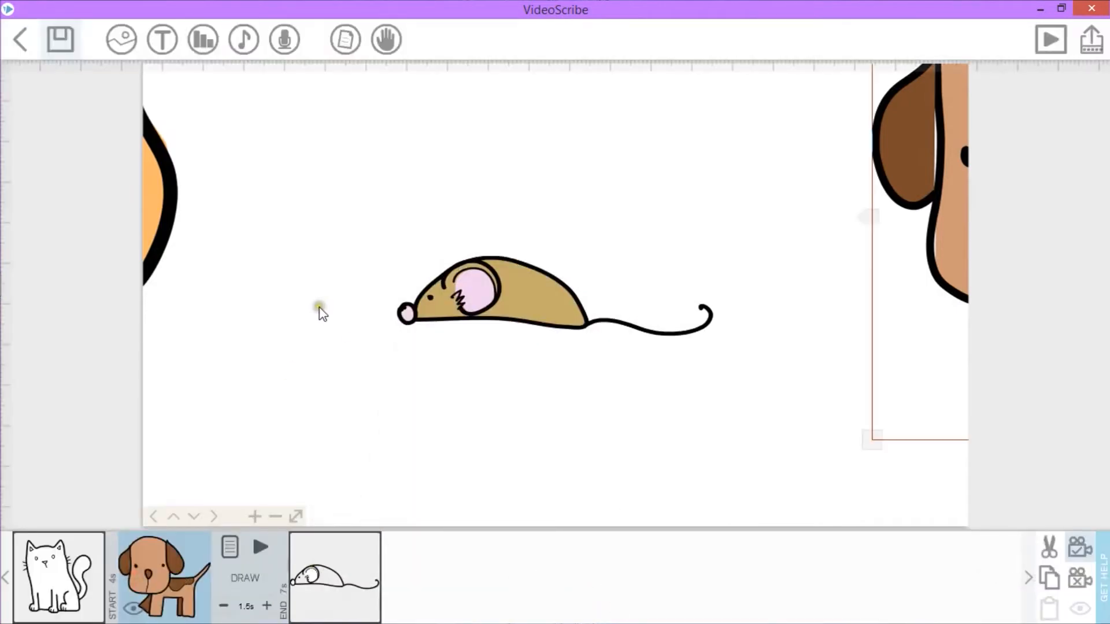
left_click(333, 323)
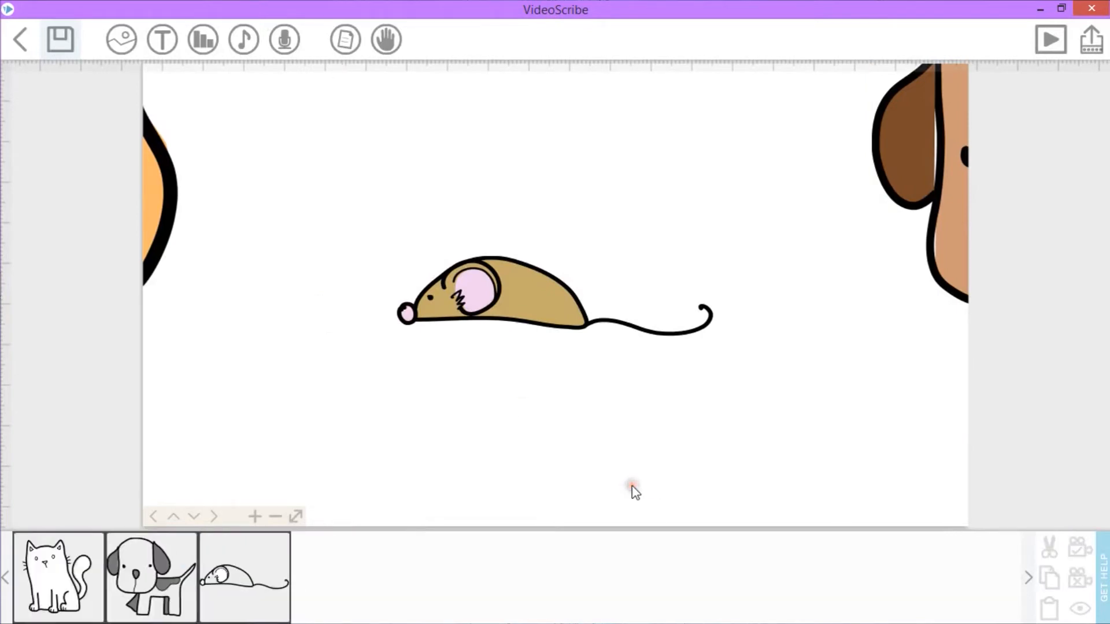
left_click(380, 396)
left_click_drag(302, 188, 483, 146)
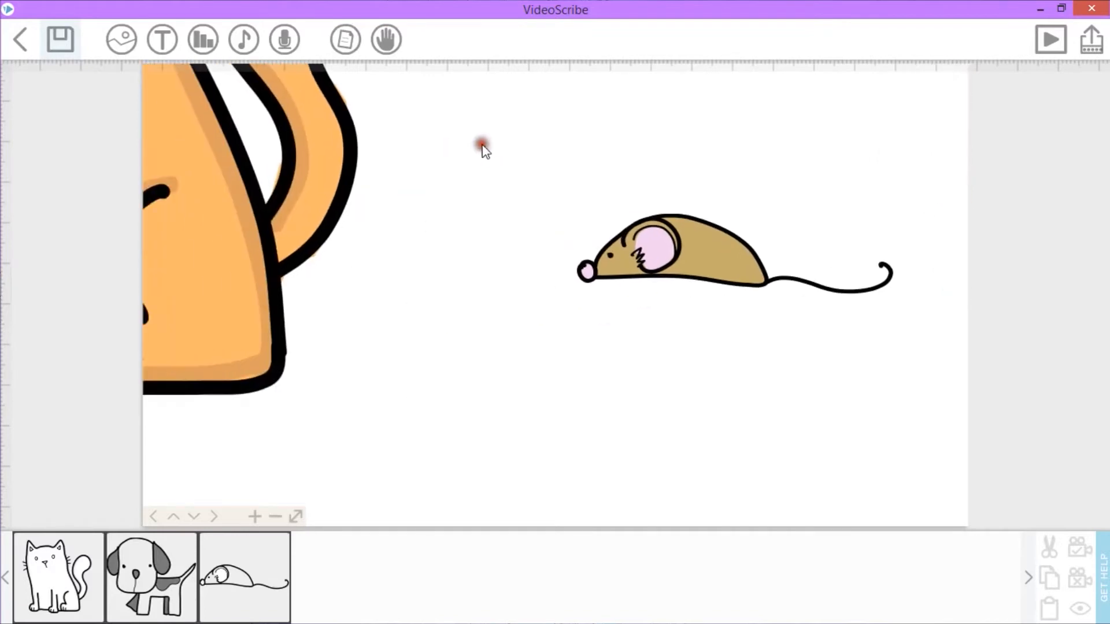
left_click(296, 516)
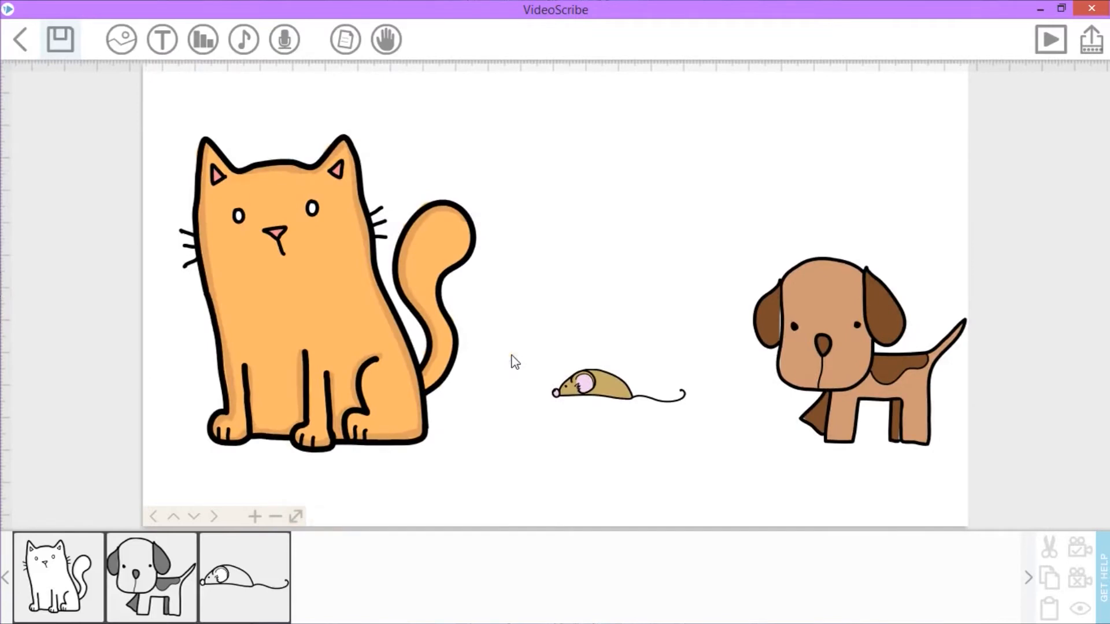
left_click_drag(491, 342, 520, 327)
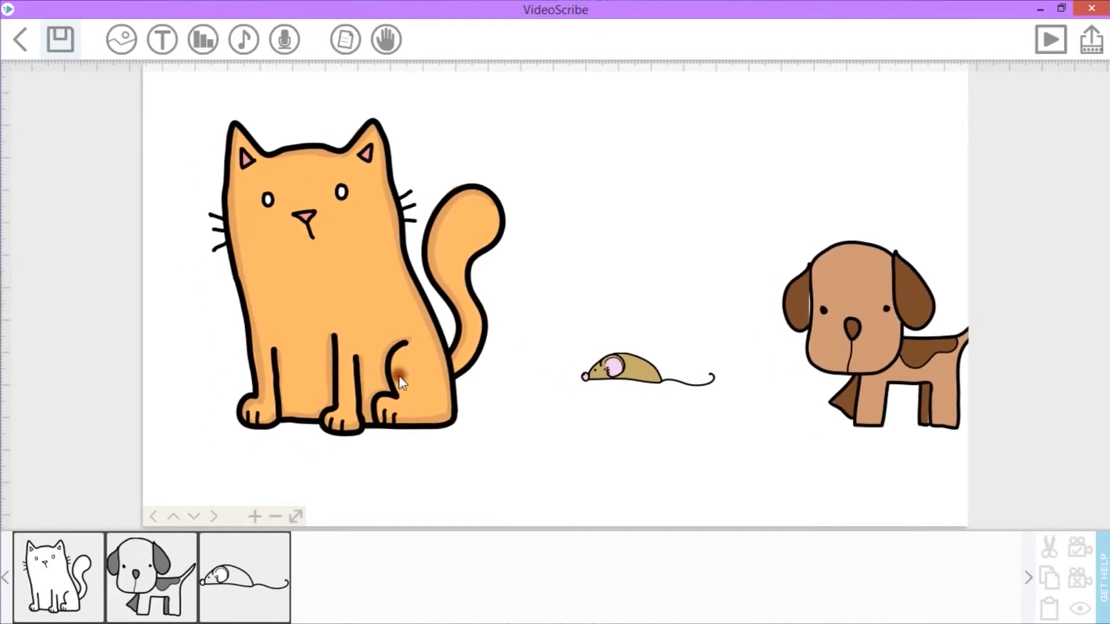
left_click(155, 517)
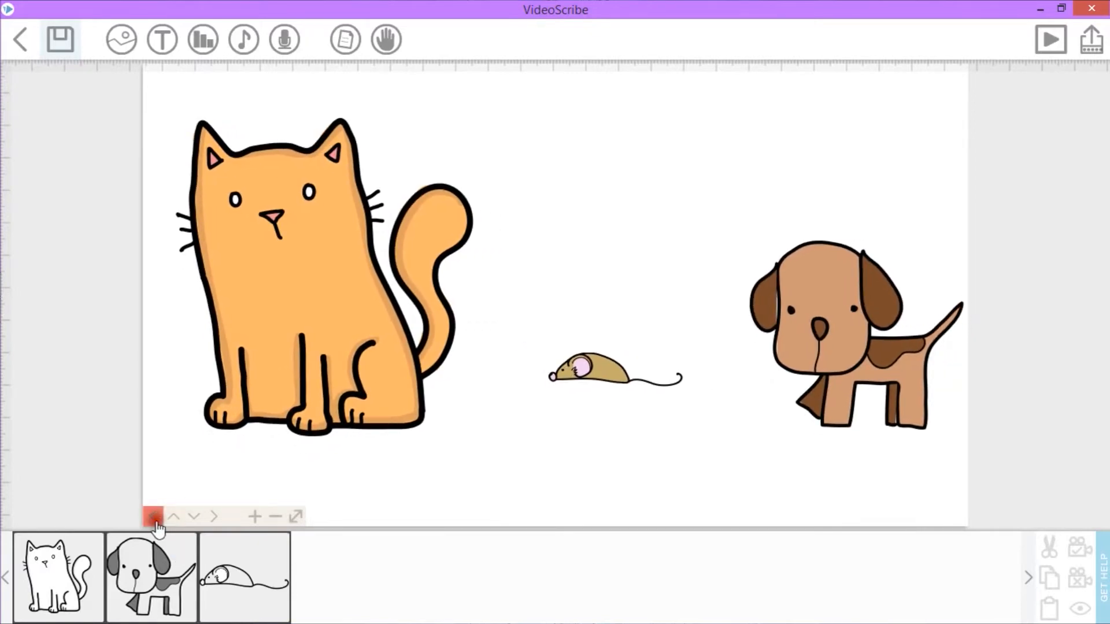
left_click(174, 517)
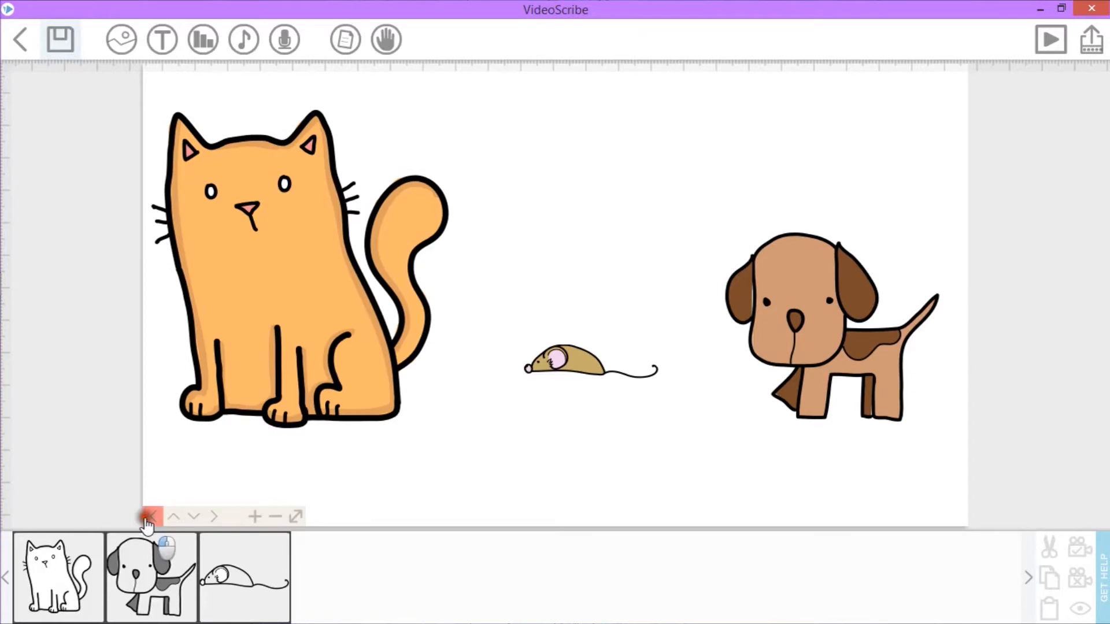
left_click(153, 516)
left_click(194, 516)
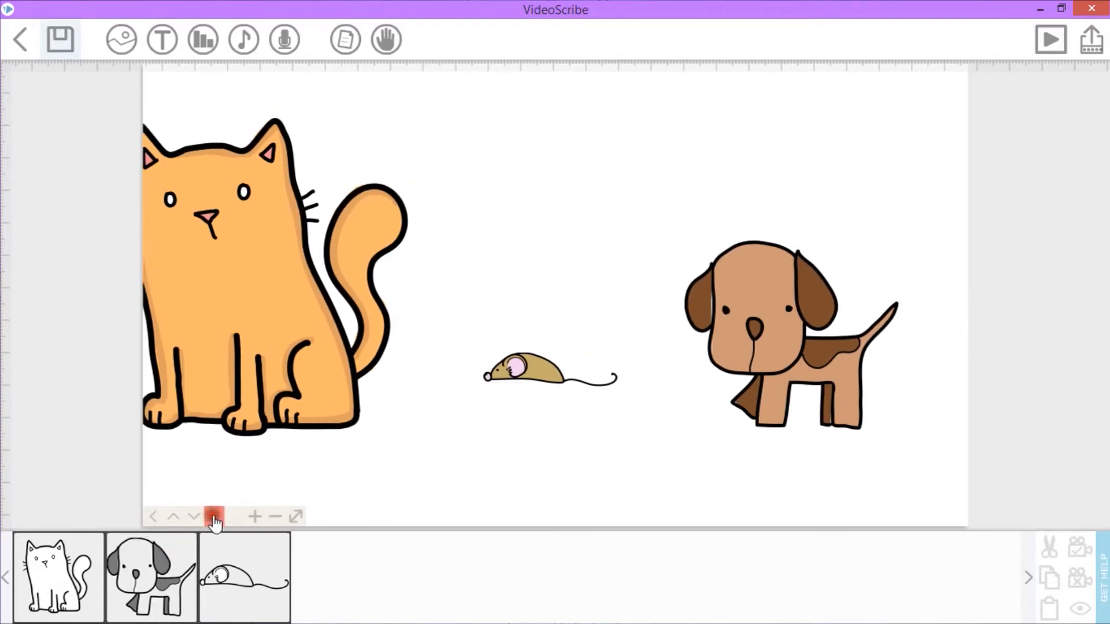
left_click(213, 516)
scroll(496, 441, "up", 5)
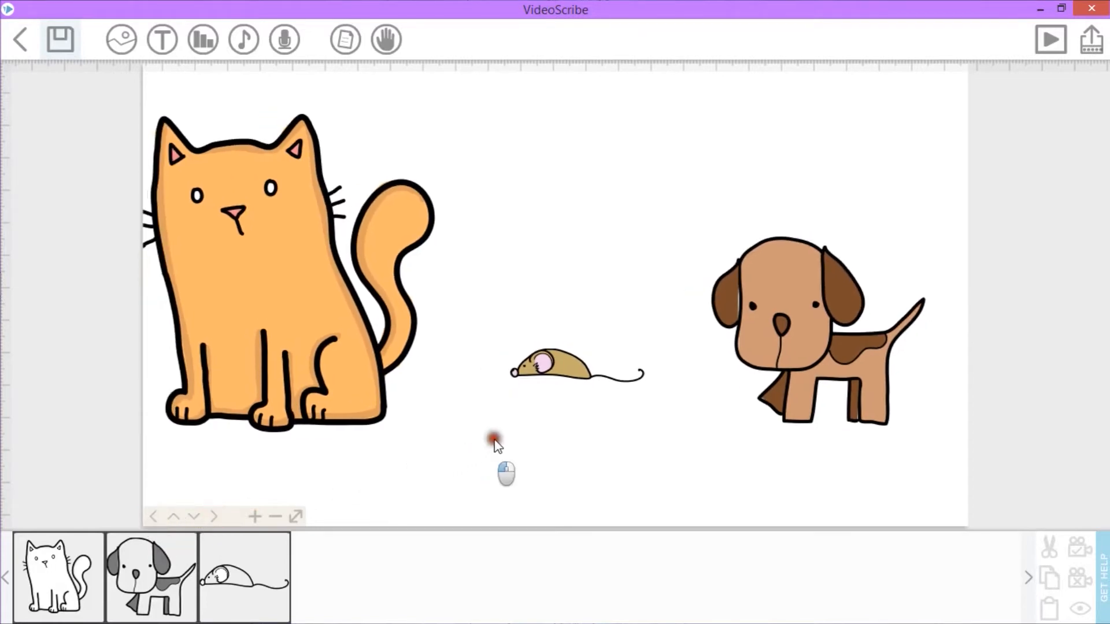
Start a new text element over an empty area of the canvas, away from the animal drawings
left_click_drag(722, 334, 1031, 386)
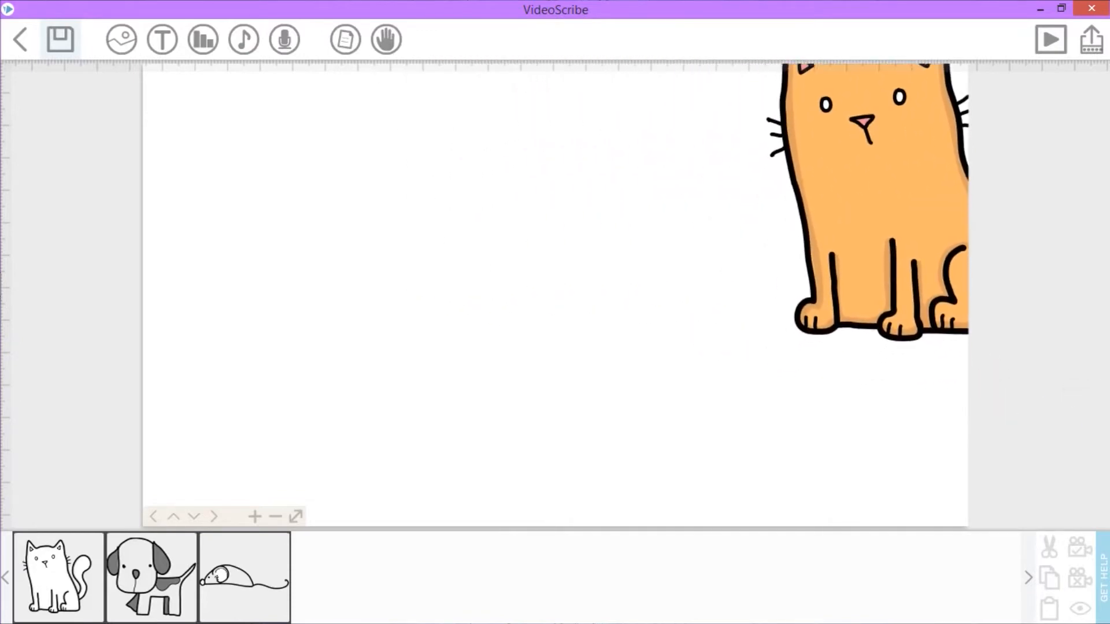
left_click_drag(722, 252, 770, 255)
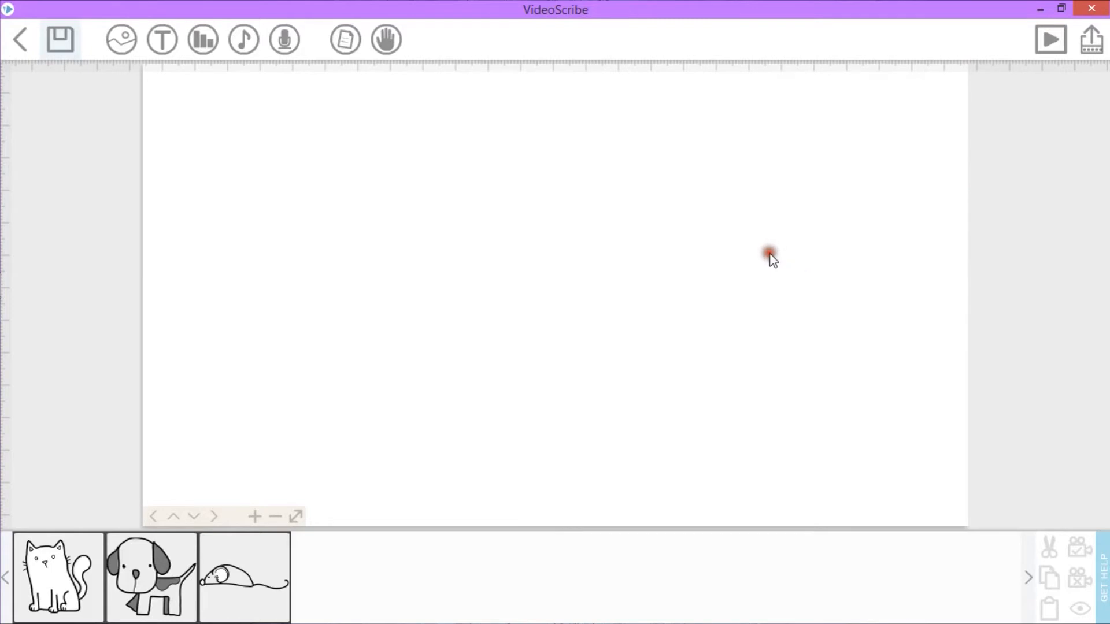
left_click(163, 41)
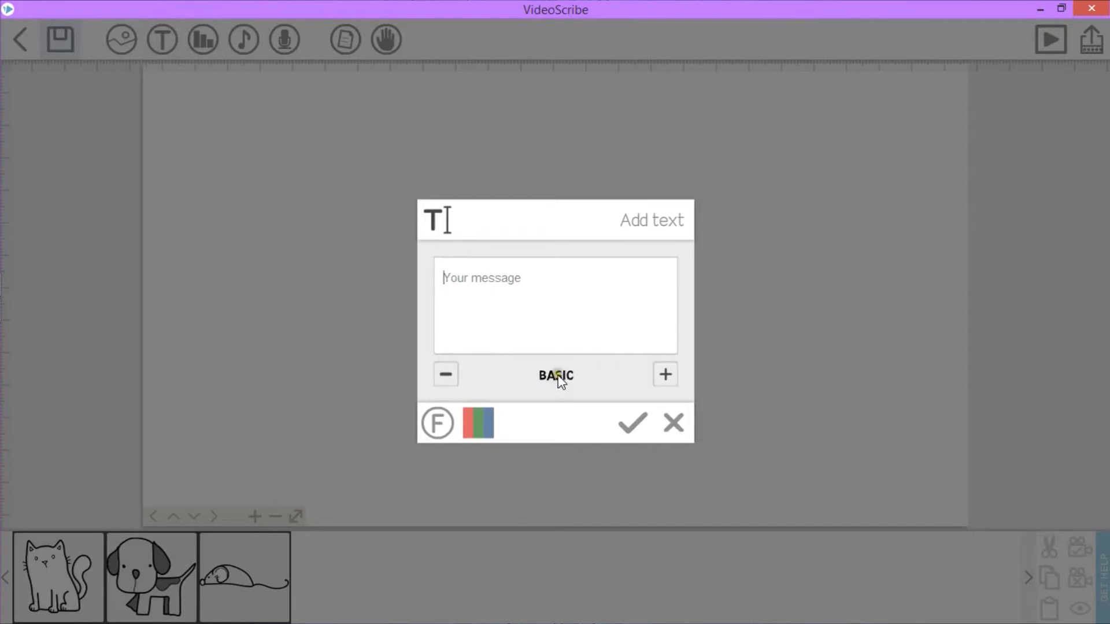
Browse the fonts available for the new text, ending on BASIC
left_click(445, 424)
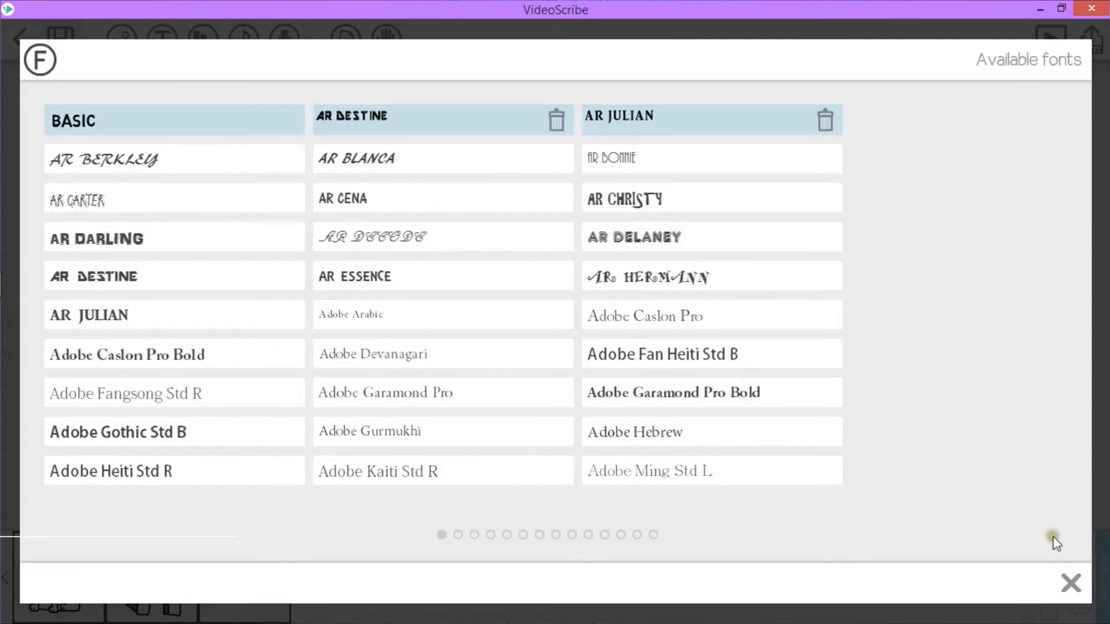
left_click(1072, 583)
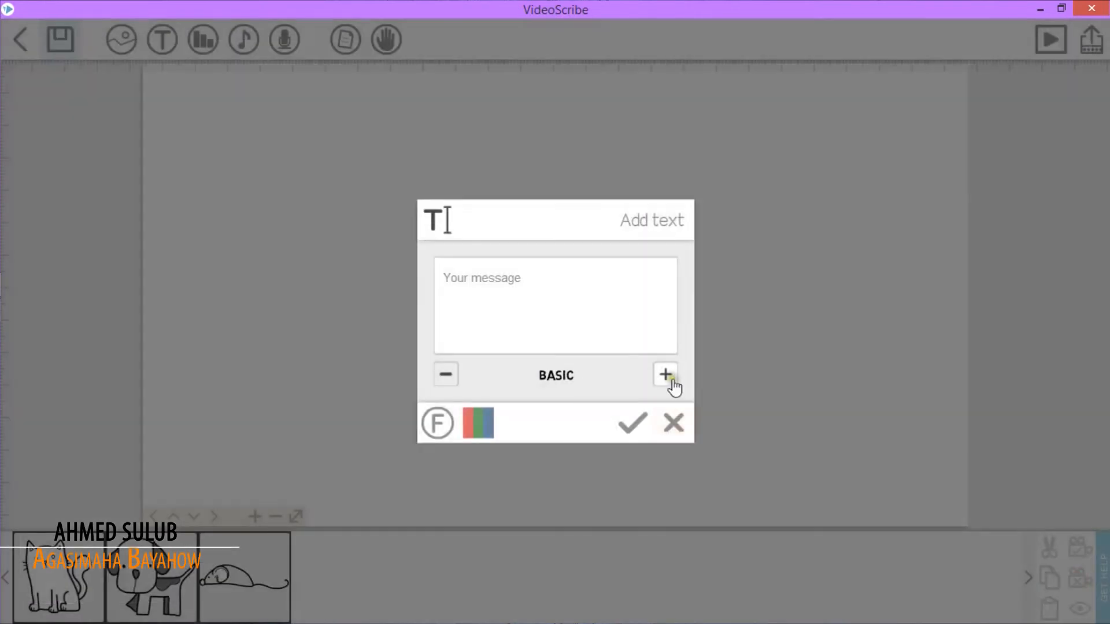
left_click(670, 379)
left_click(669, 377)
left_click(669, 377)
left_click(668, 375)
left_click(668, 376)
left_click(668, 376)
left_click(668, 376)
left_click(445, 374)
Add the text "Waa Xayawaan" to the canvas in the BASIC font, coloured red
left_click(510, 319)
left_click(495, 285)
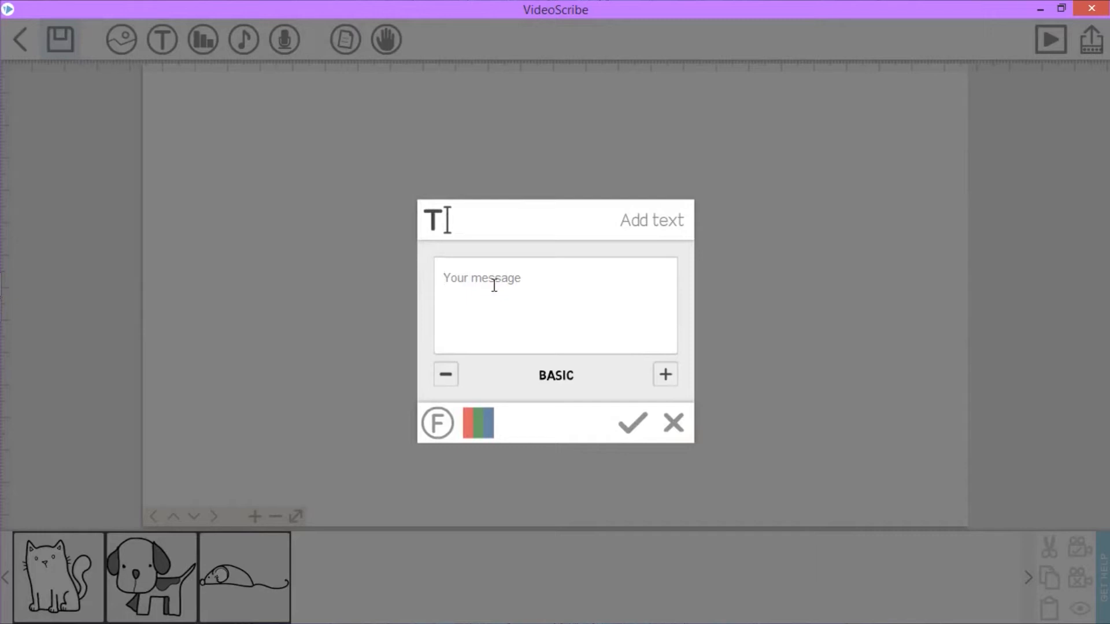
type("Wa")
key("BackSpace")
key("BackSpace")
type("Wa")
left_click(478, 422)
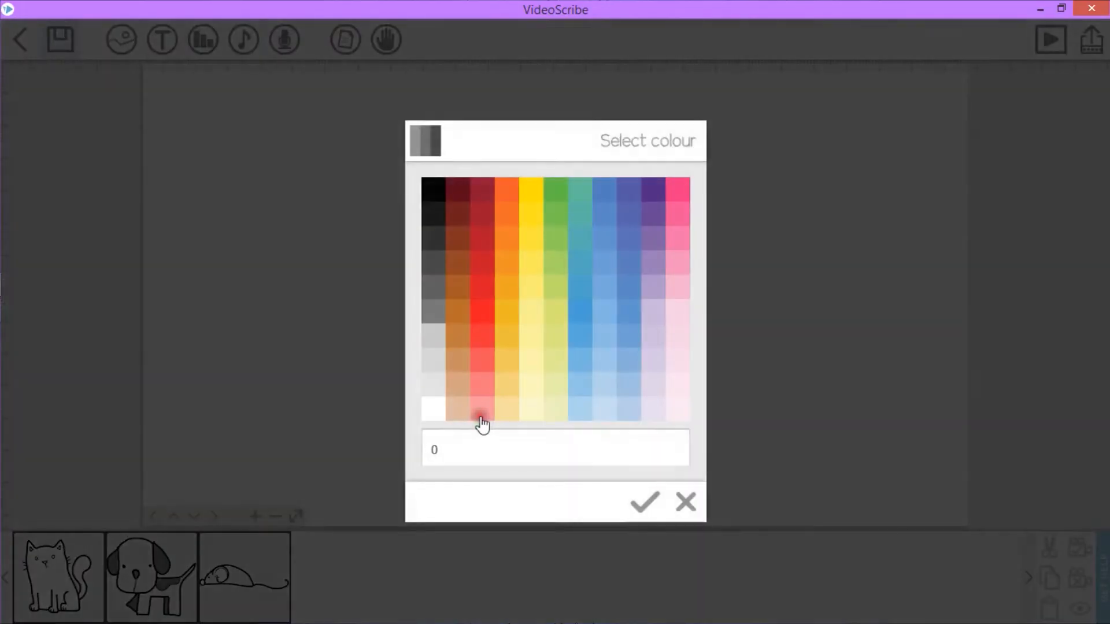
left_click(487, 341)
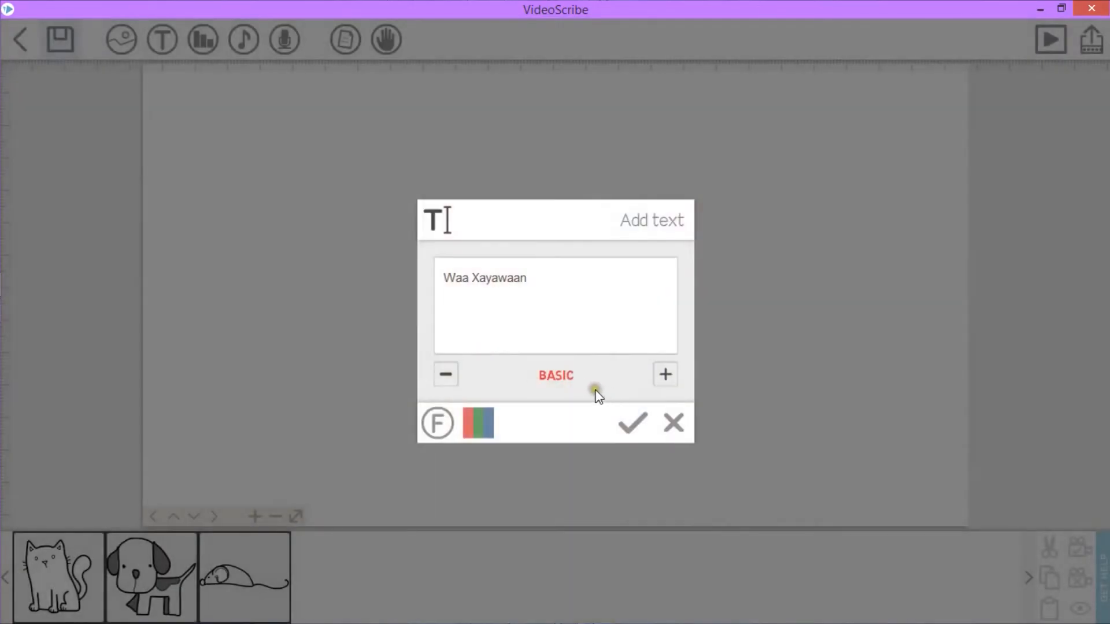
left_click(625, 431)
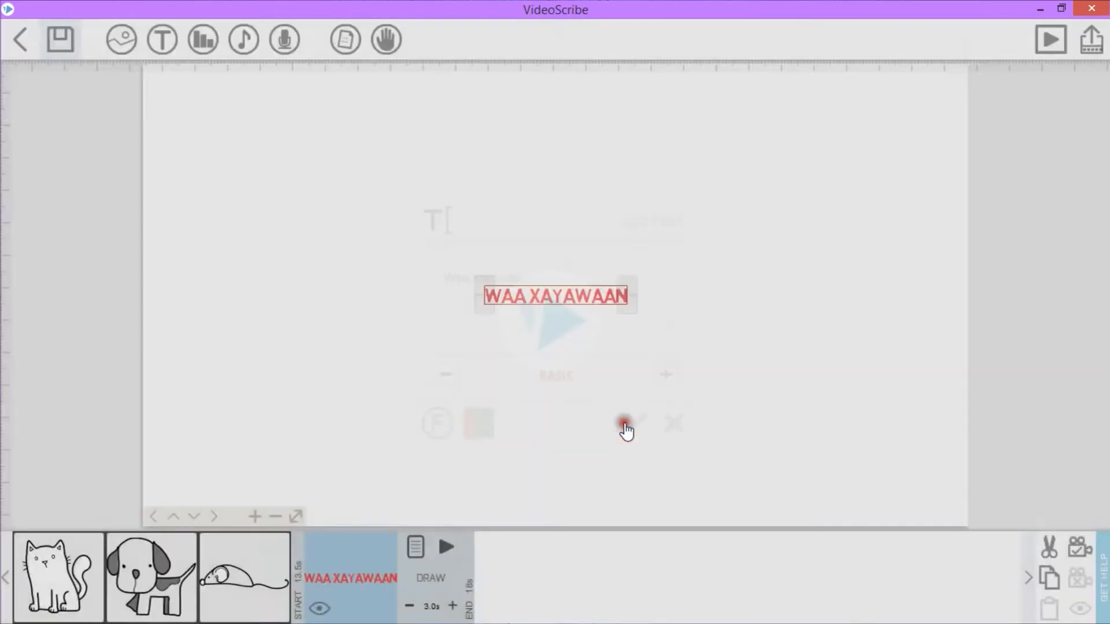
Enlarge the Waa Xayawaan text across the middle of the canvas and set its camera to the current view
left_click_drag(633, 317, 692, 329)
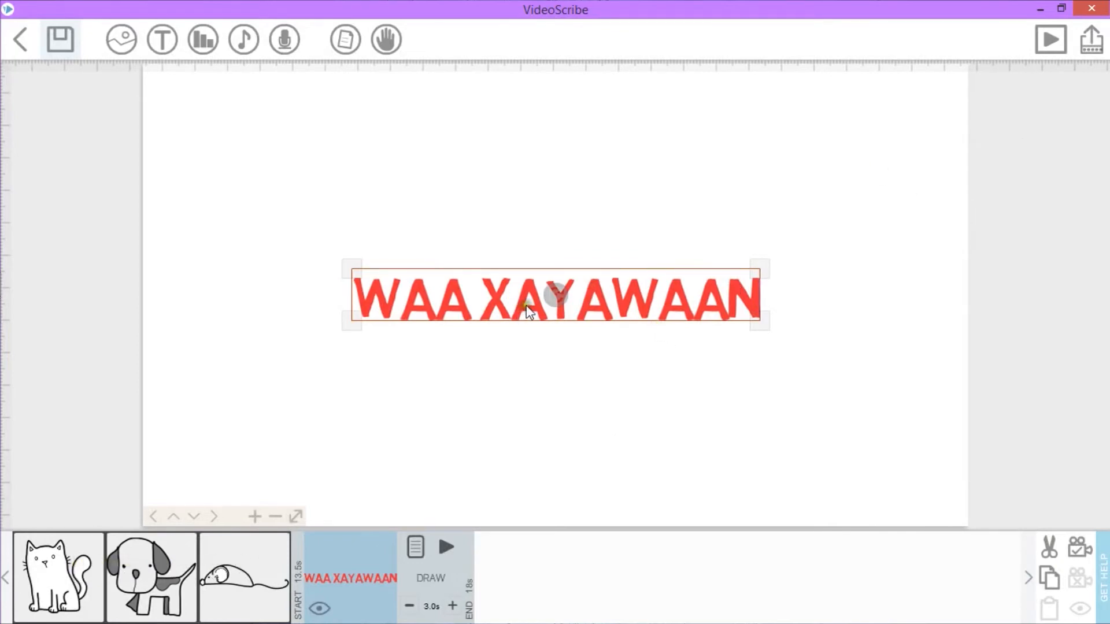
left_click(1081, 552)
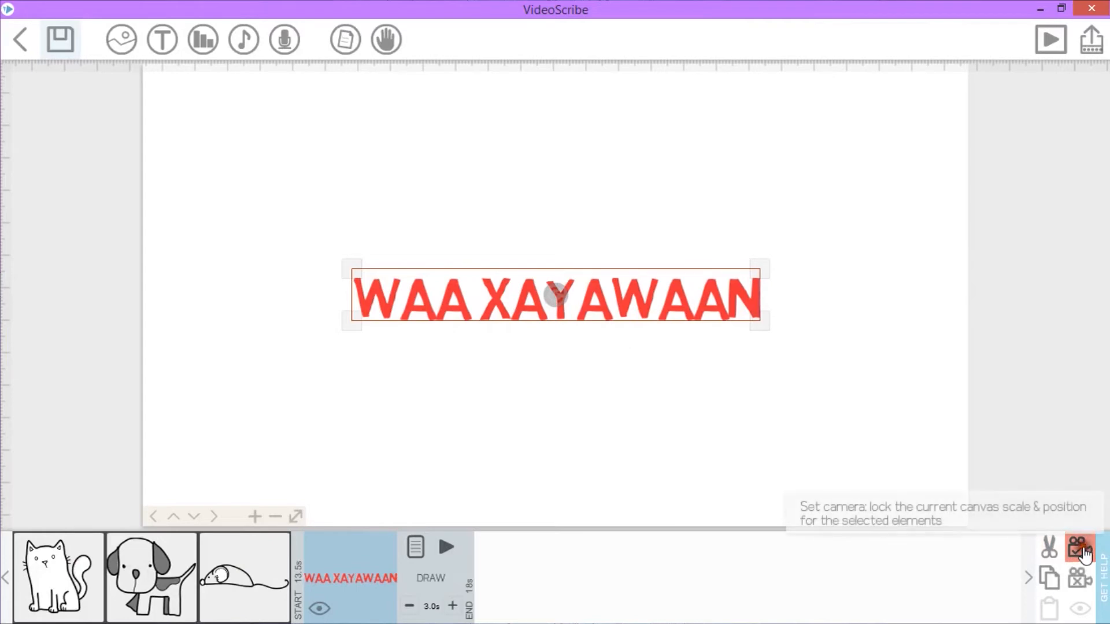
Preview the whole scribe to check how the new text is drawn, and return to the canvas
left_click(1050, 41)
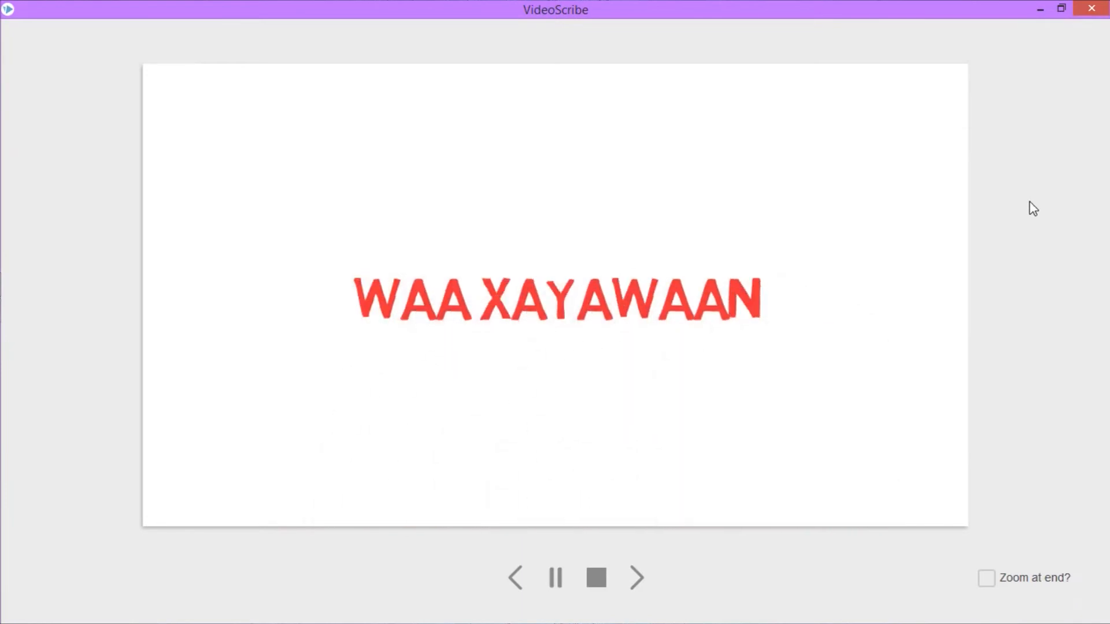
left_click(913, 295)
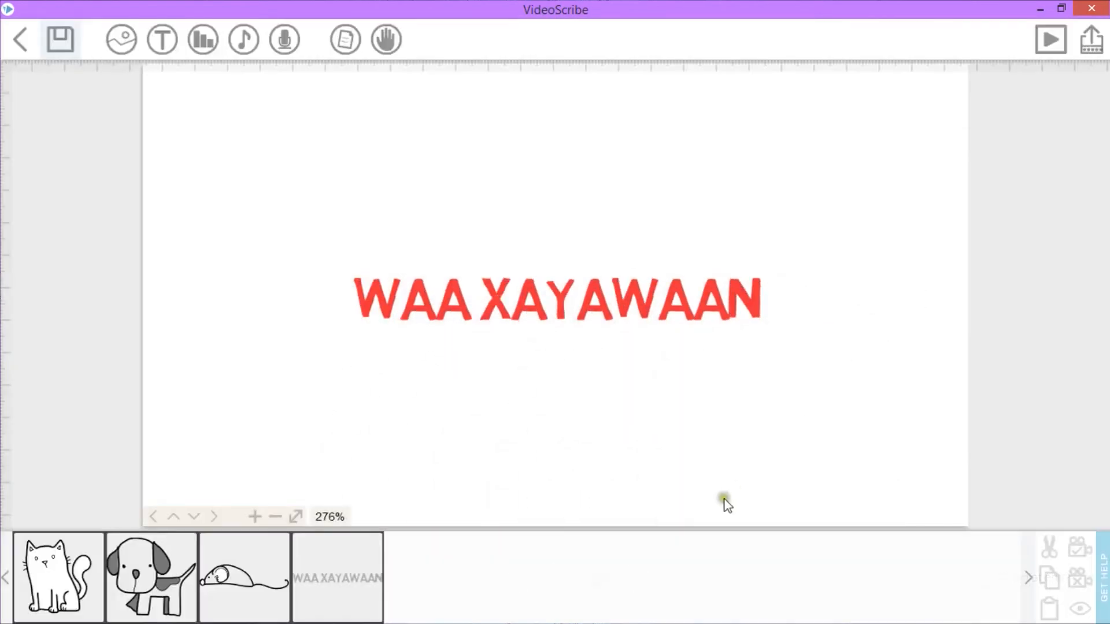
Set the text's draw time to 2.0 seconds and preview the animation from that element
left_click(369, 559)
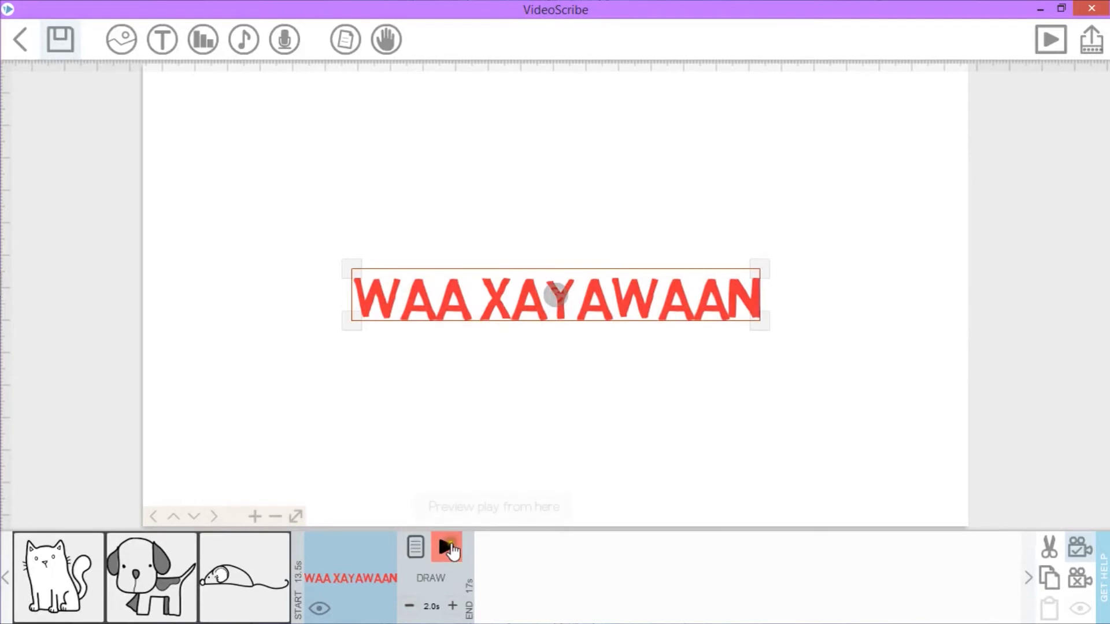
left_click(447, 546)
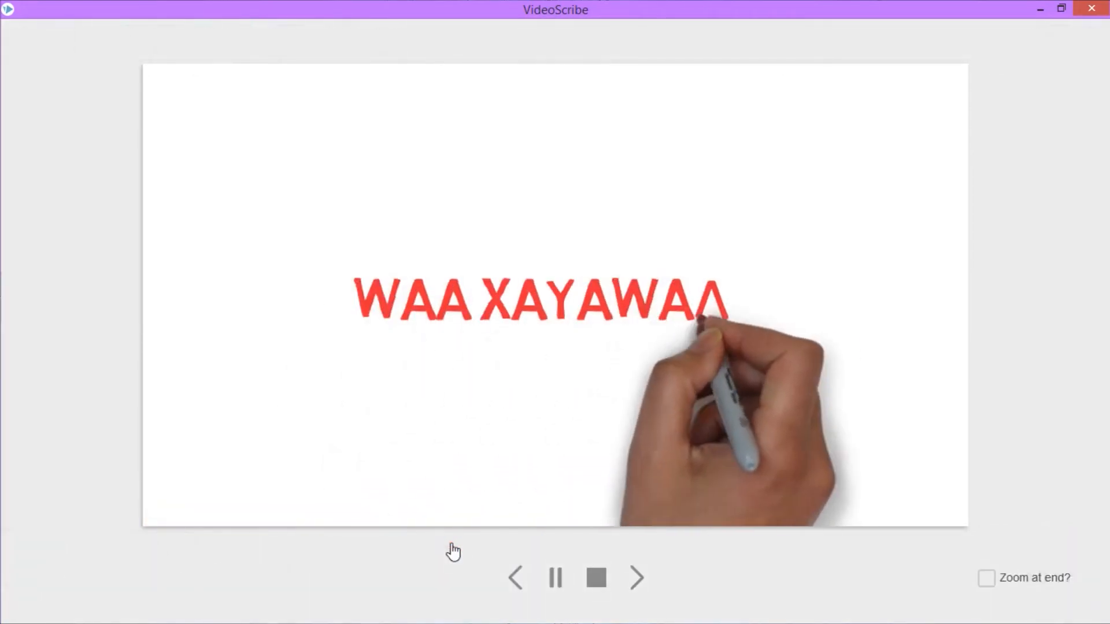
left_click(596, 577)
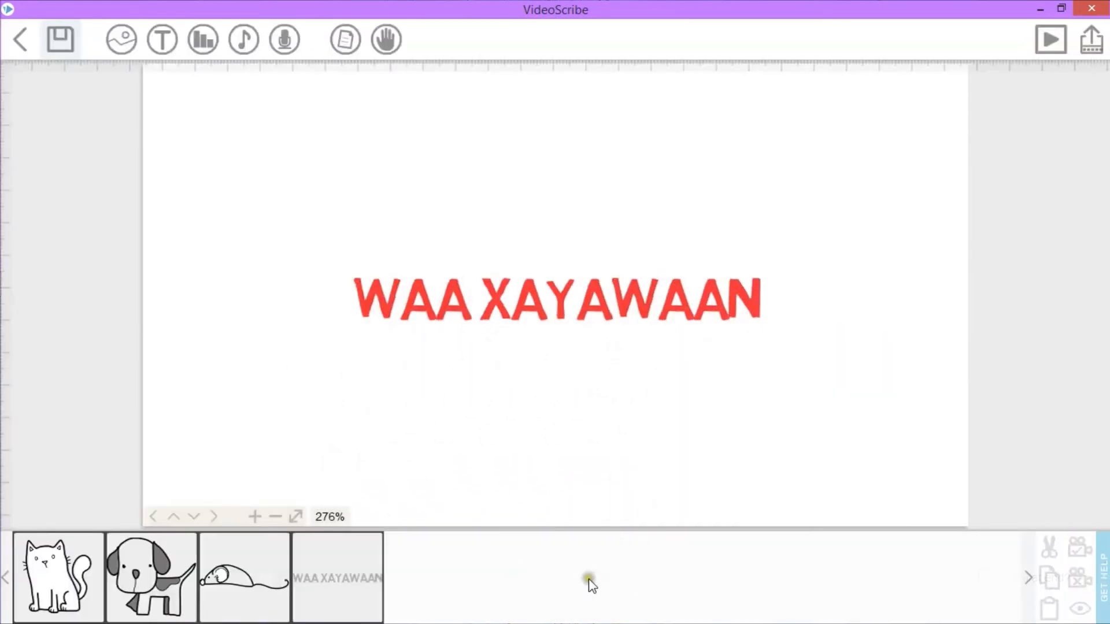
Set the text's draw time to 6.0 seconds and preview the animation from that element
left_click(324, 578)
left_click(453, 606)
left_click(452, 606)
left_click(452, 606)
left_click(446, 547)
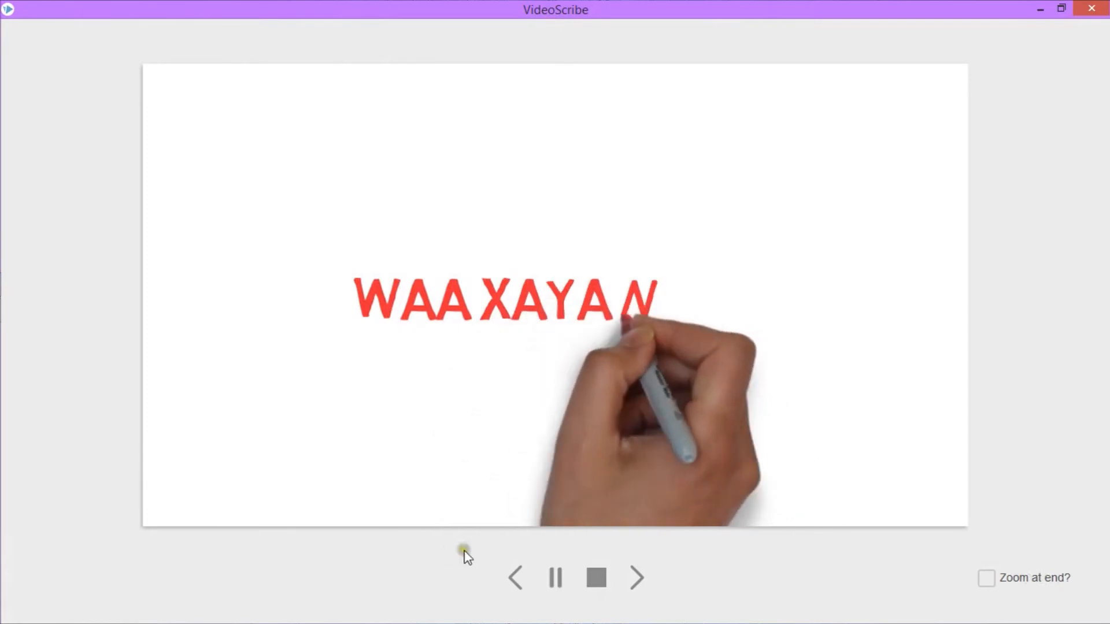
left_click(594, 581)
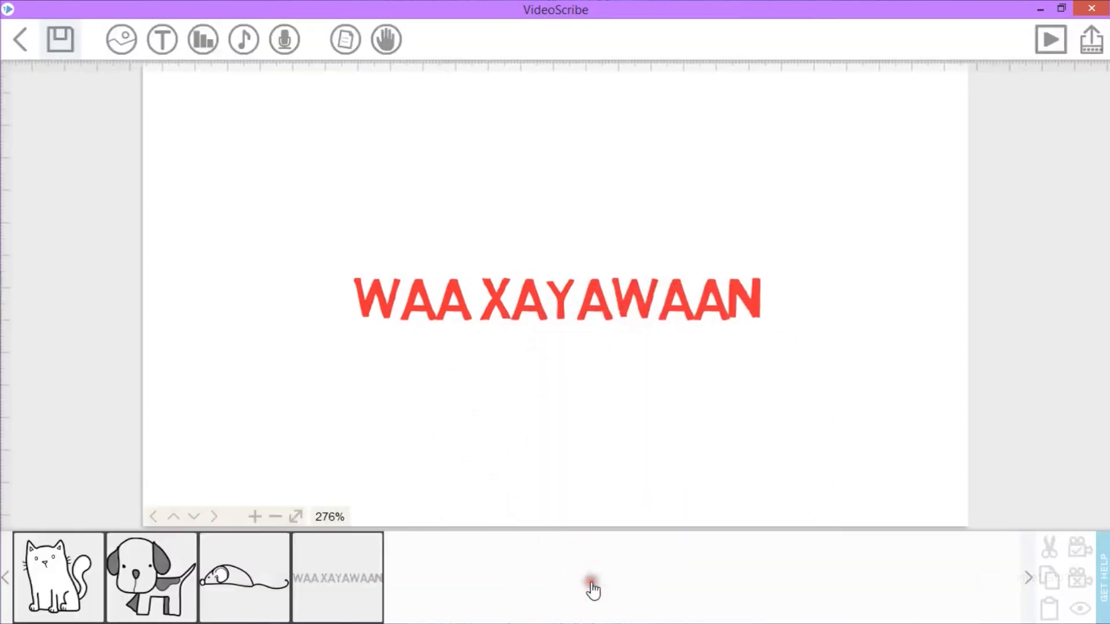
Set the draw time of the Waa Xayawaan text to 3.0 seconds
left_click(275, 561)
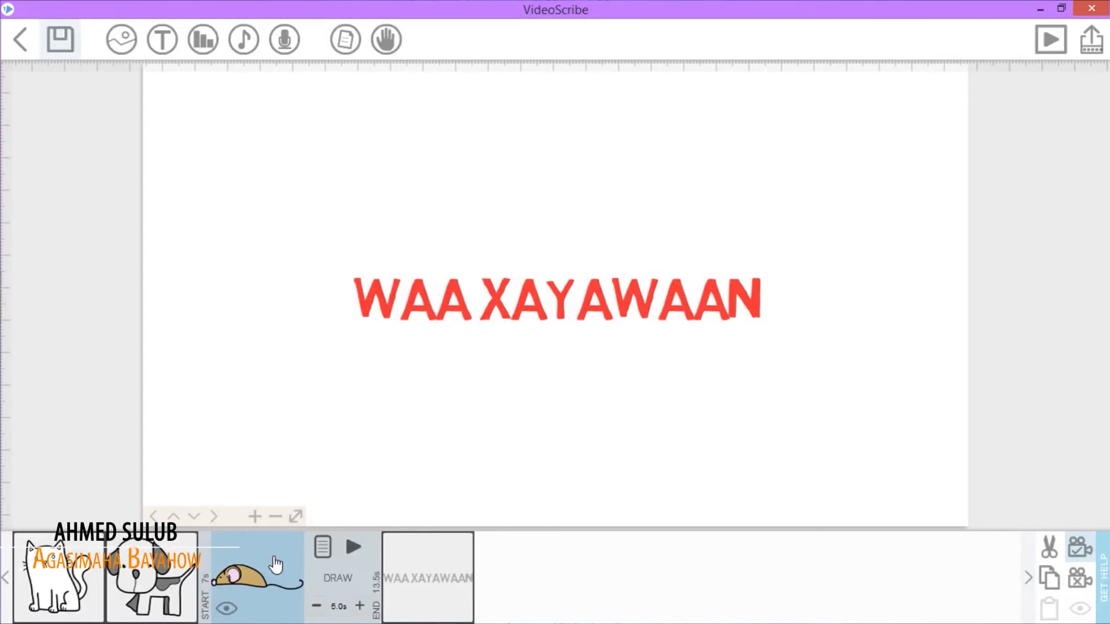
left_click(429, 569)
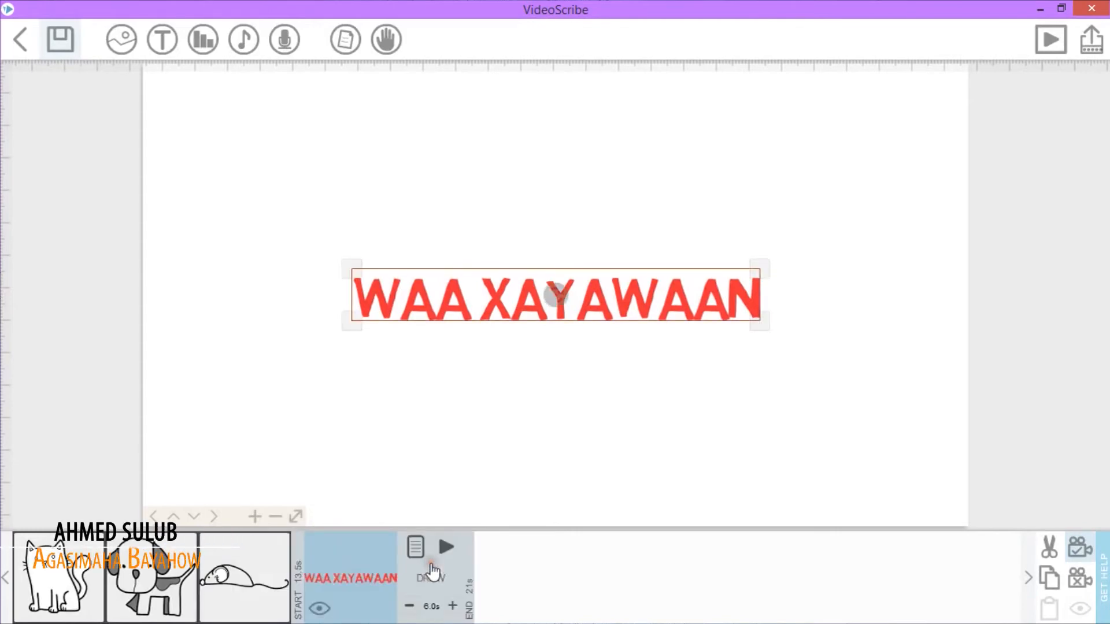
left_click(410, 606)
left_click(410, 606)
left_click(410, 606)
Hide the Waa Xayawaan text on the canvas and show it again
left_click(320, 608)
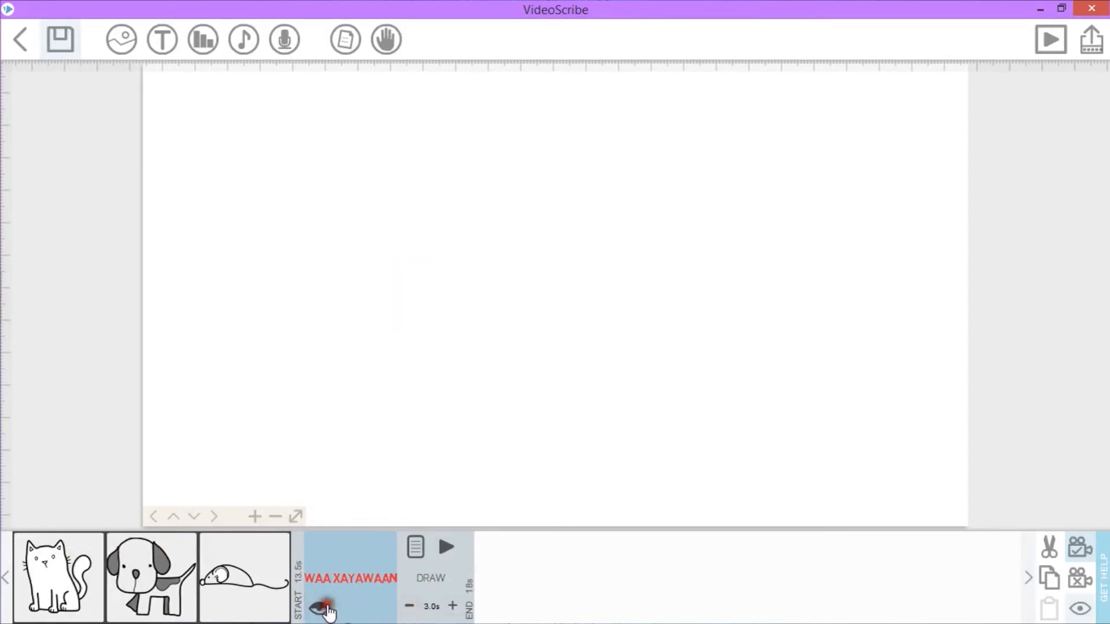
left_click(320, 607)
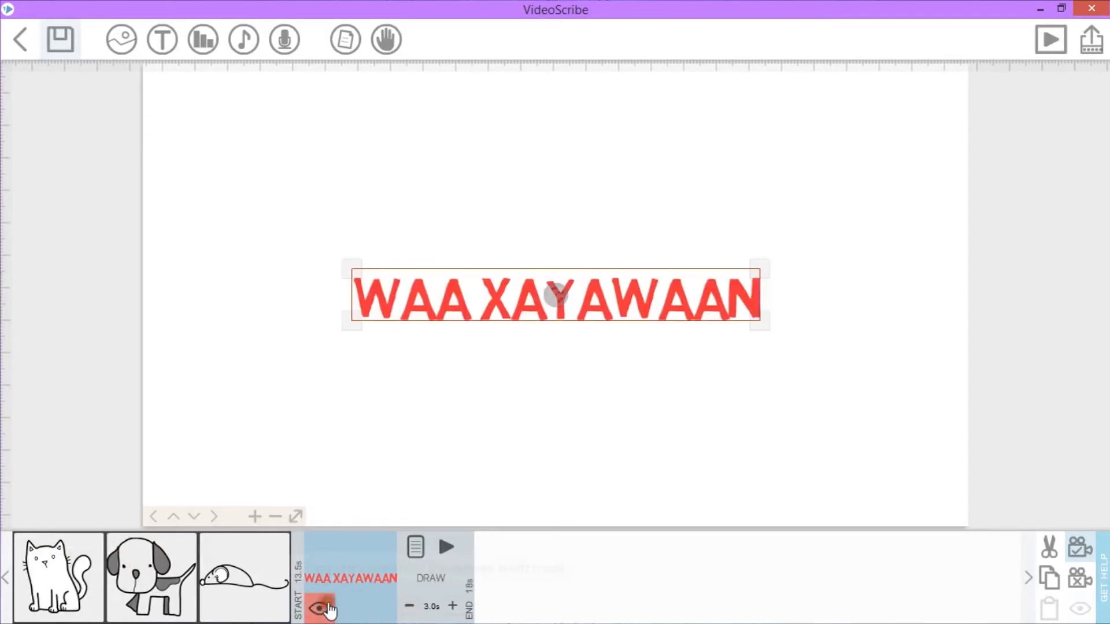
left_click(258, 578)
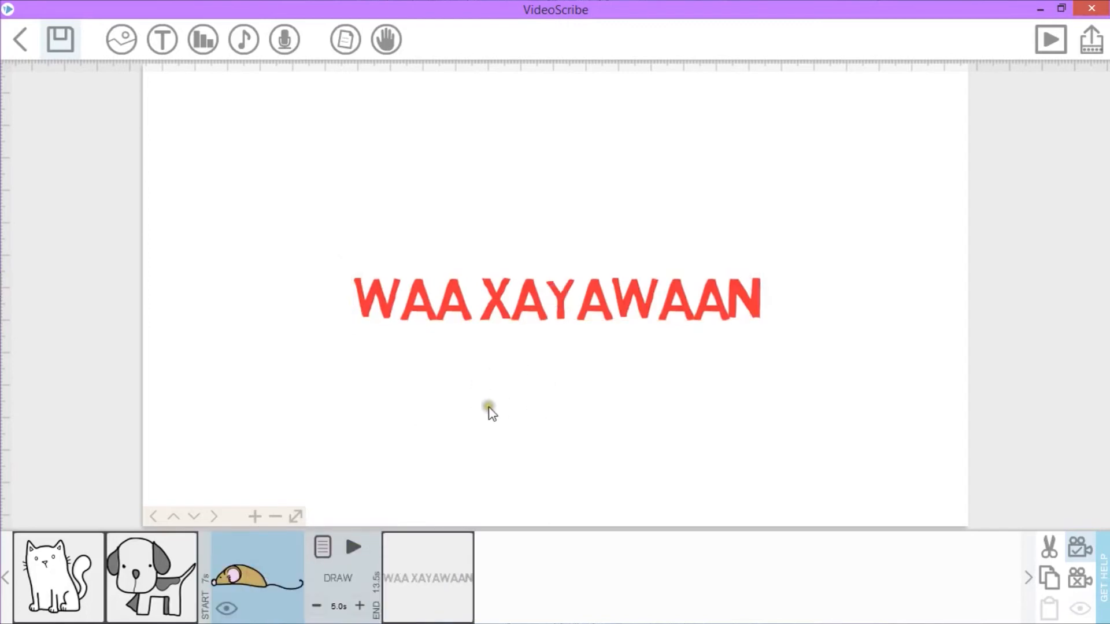
left_click(411, 575)
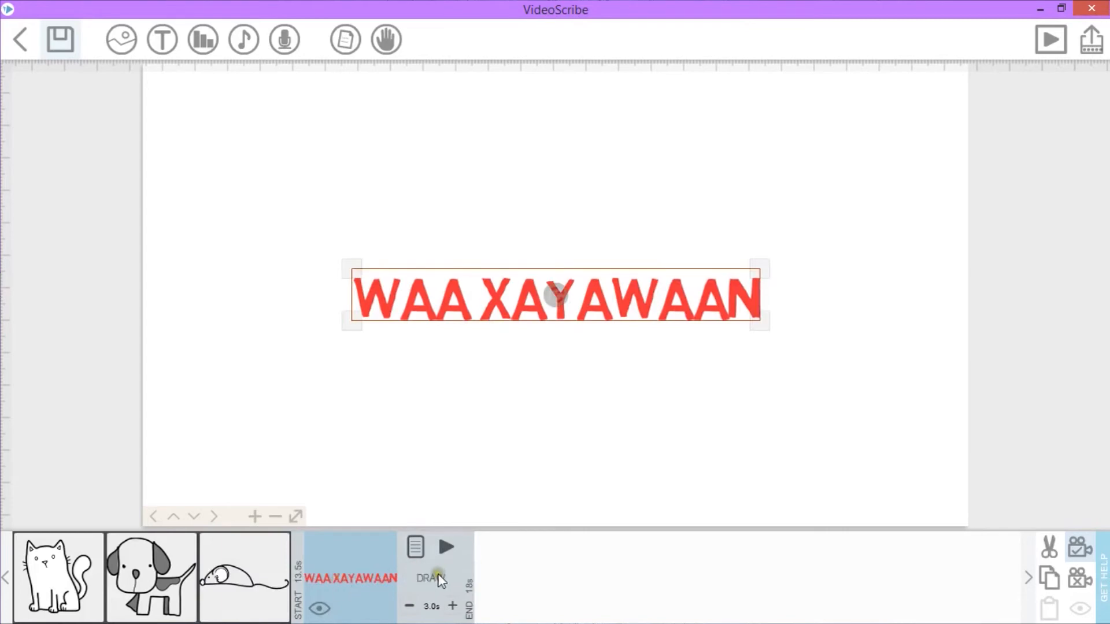
left_click(259, 570)
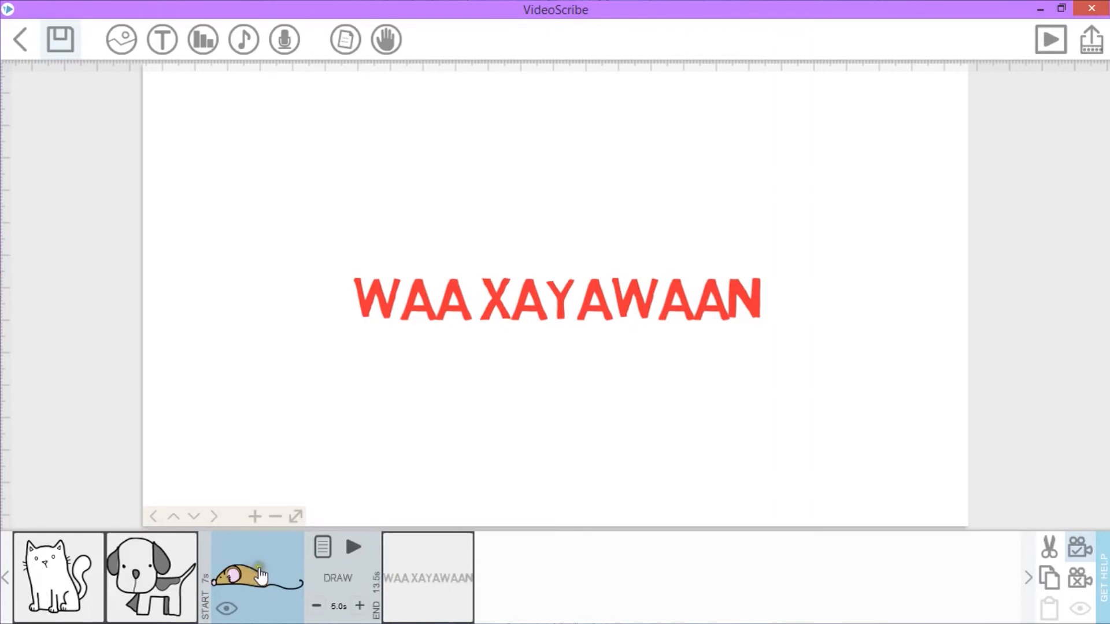
left_click(410, 569)
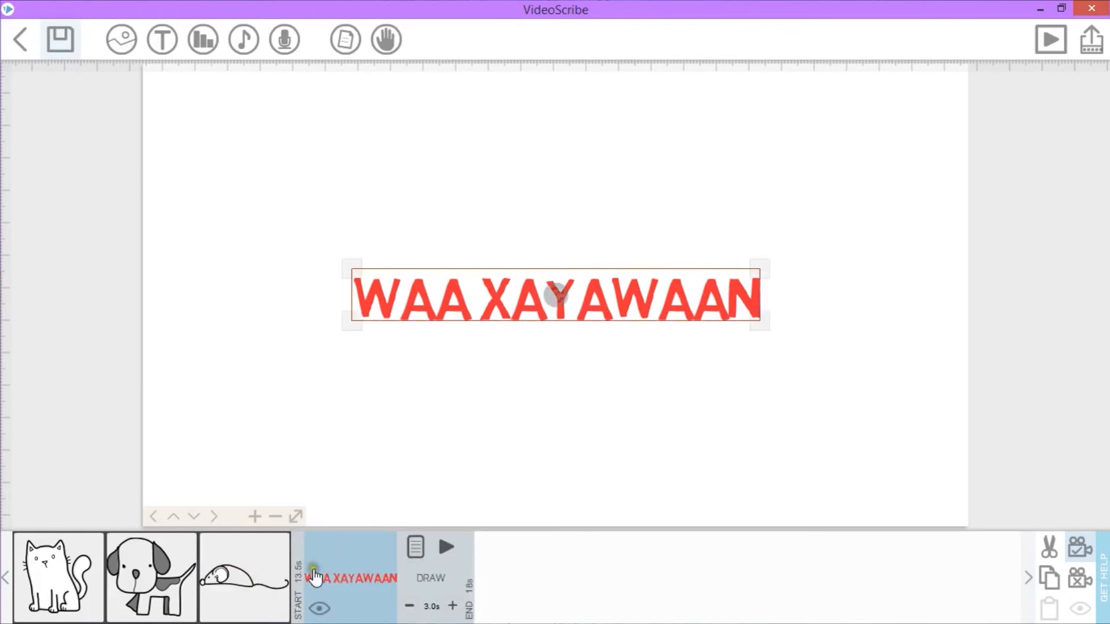
left_click(274, 573)
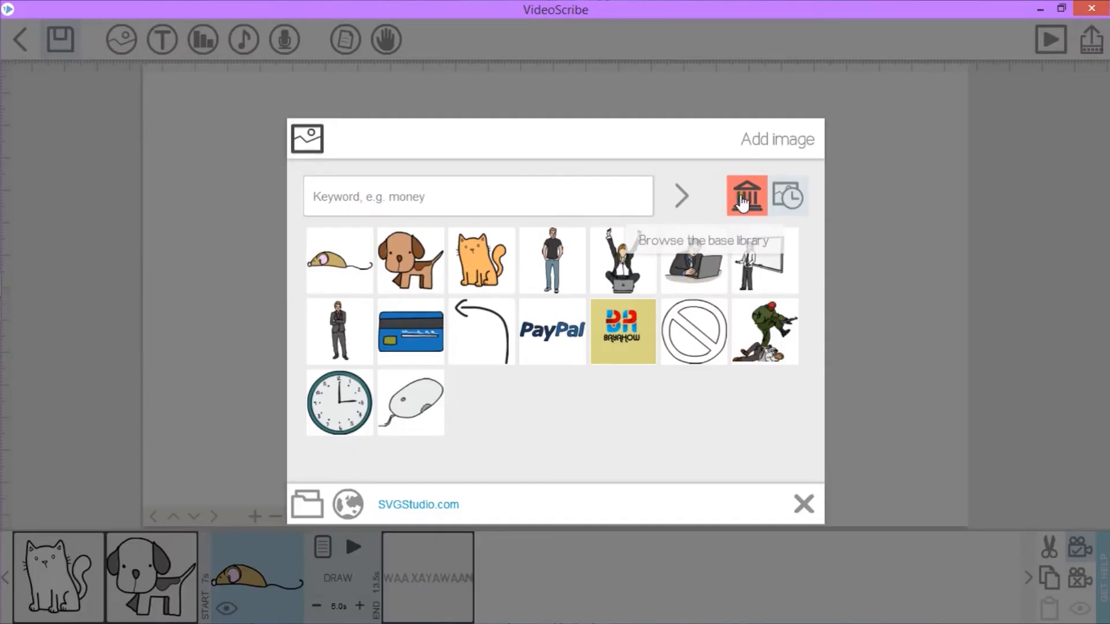
Browse the base image library's categories and check the available Wi-Fi networks
left_click(743, 202)
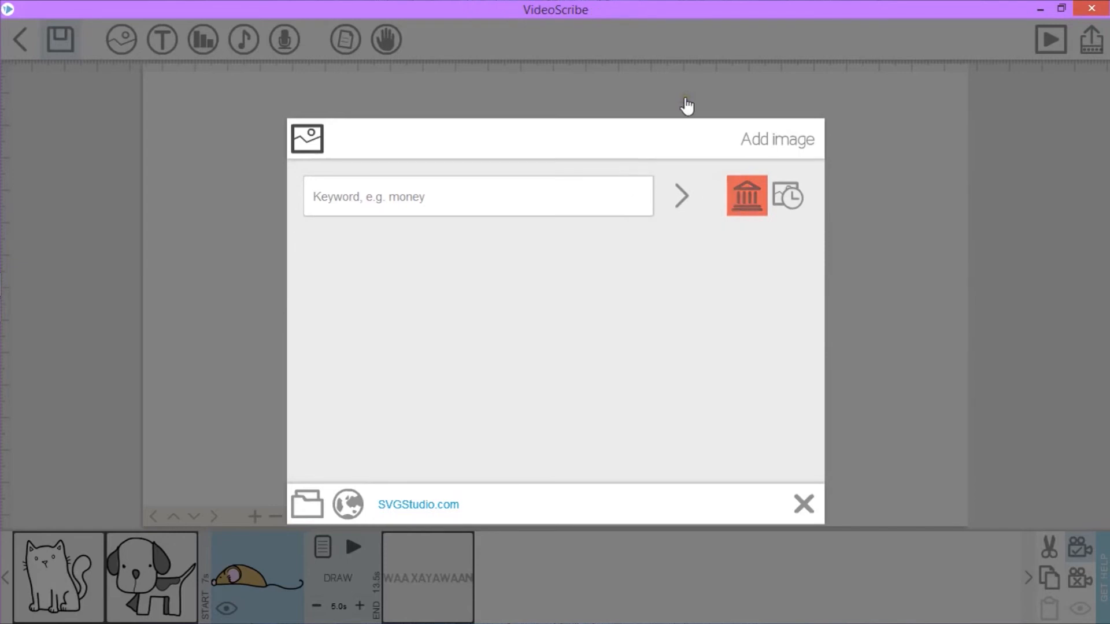
left_click(533, 141)
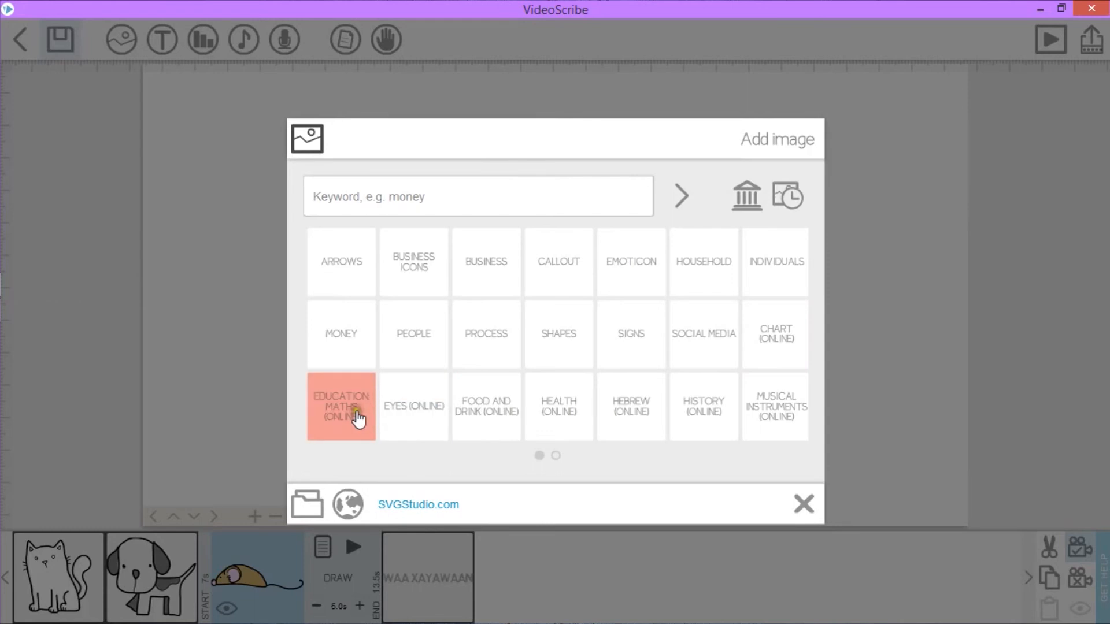
mouse_move(2, 431)
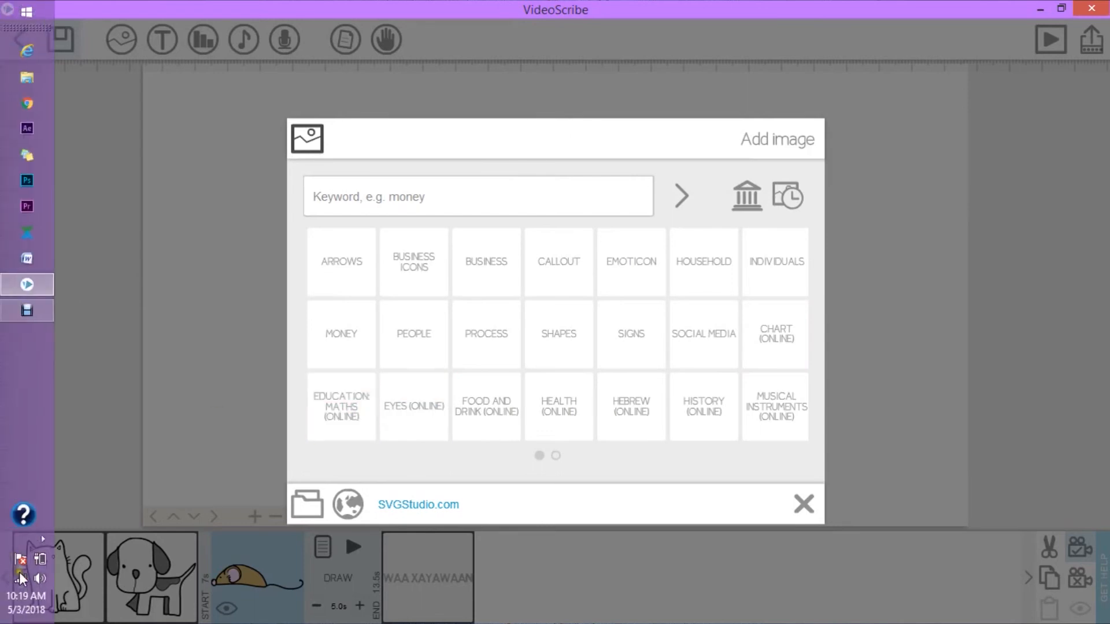
left_click(21, 578)
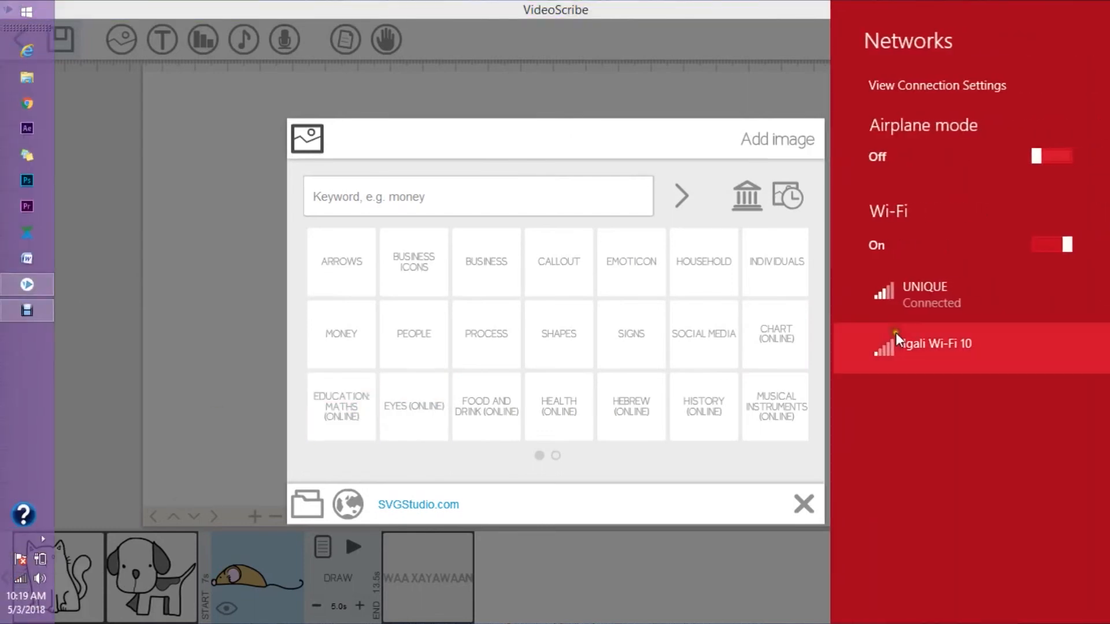
left_click(601, 133)
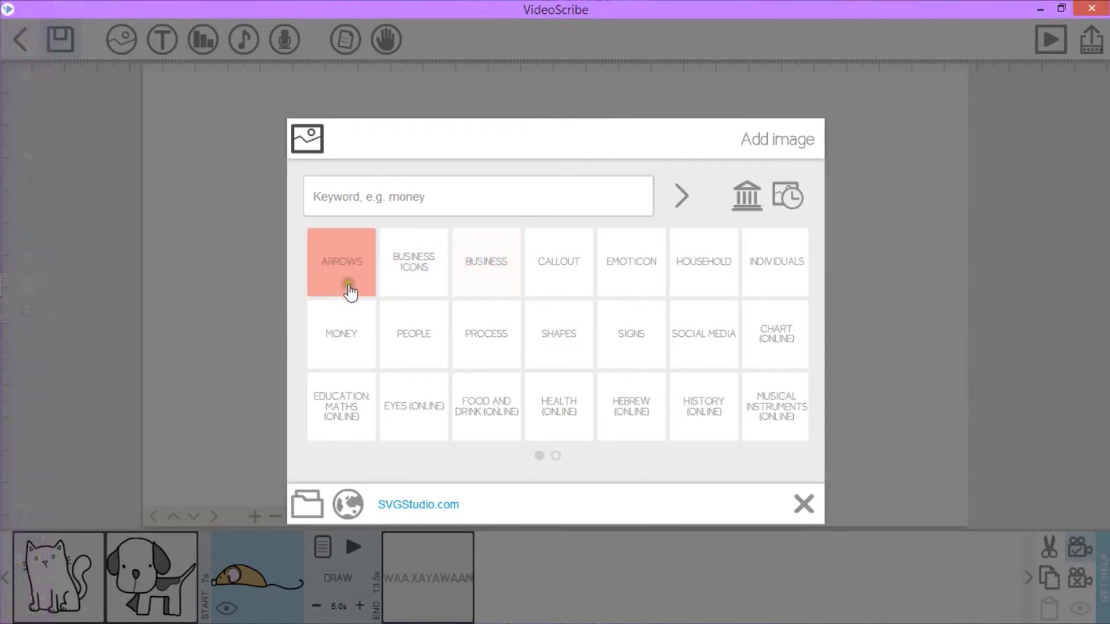
Look through the images in the People and Arrows categories of the base library
left_click(478, 259)
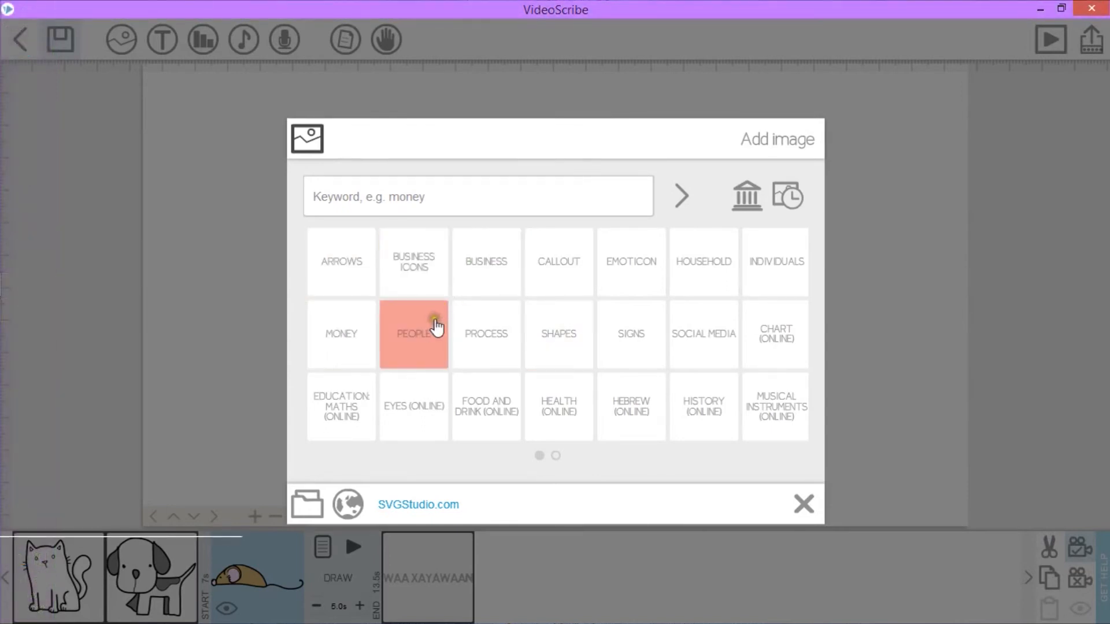
left_click(434, 323)
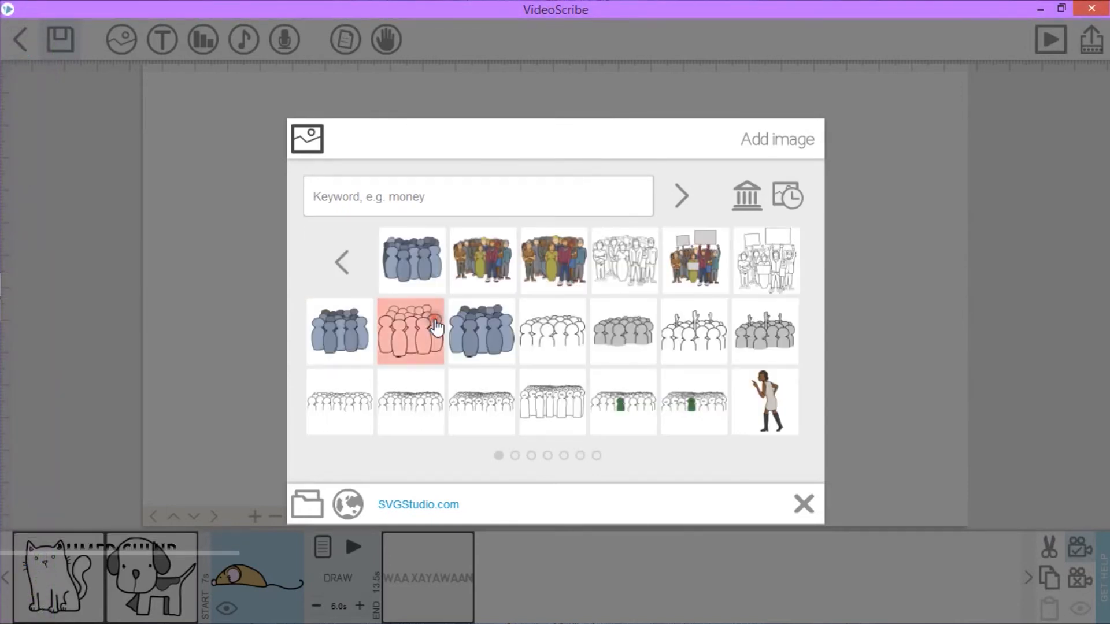
left_click(527, 456)
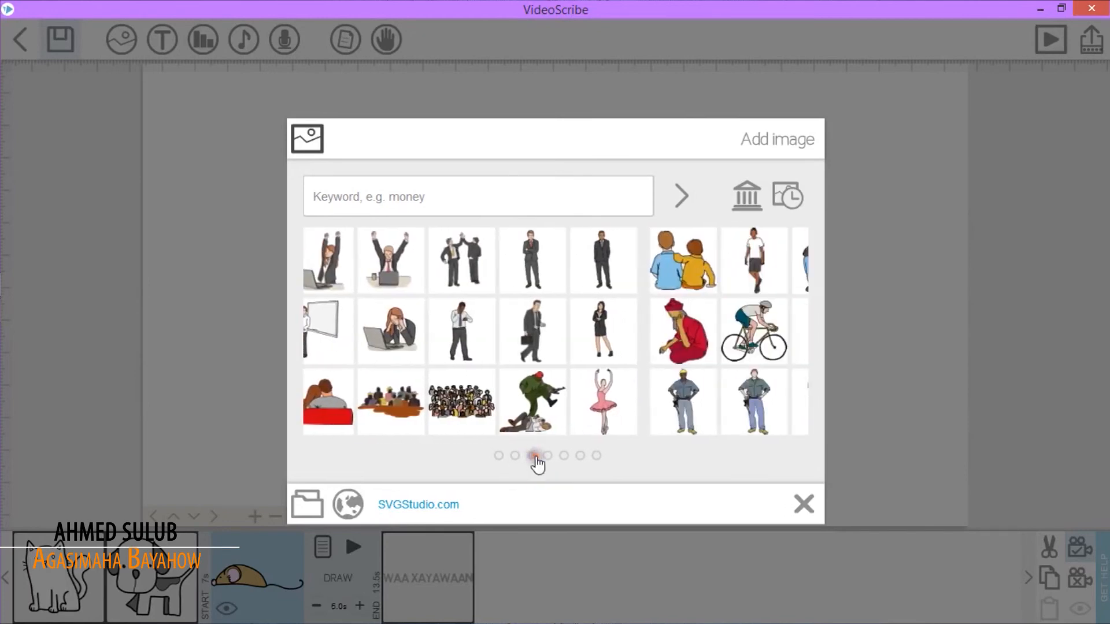
left_click(493, 455)
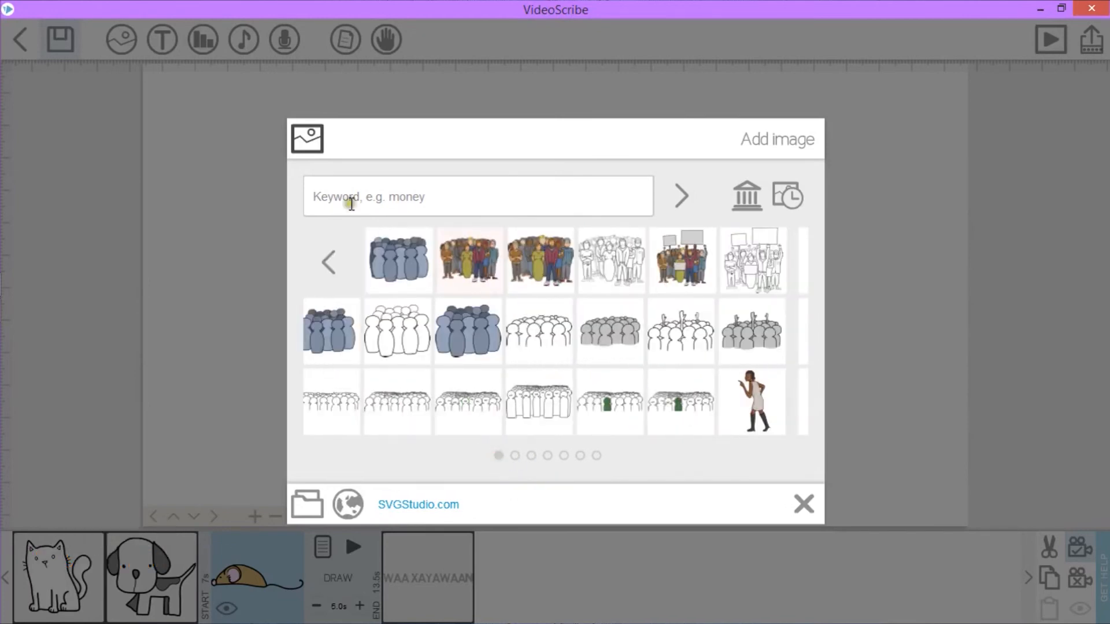
left_click(341, 262)
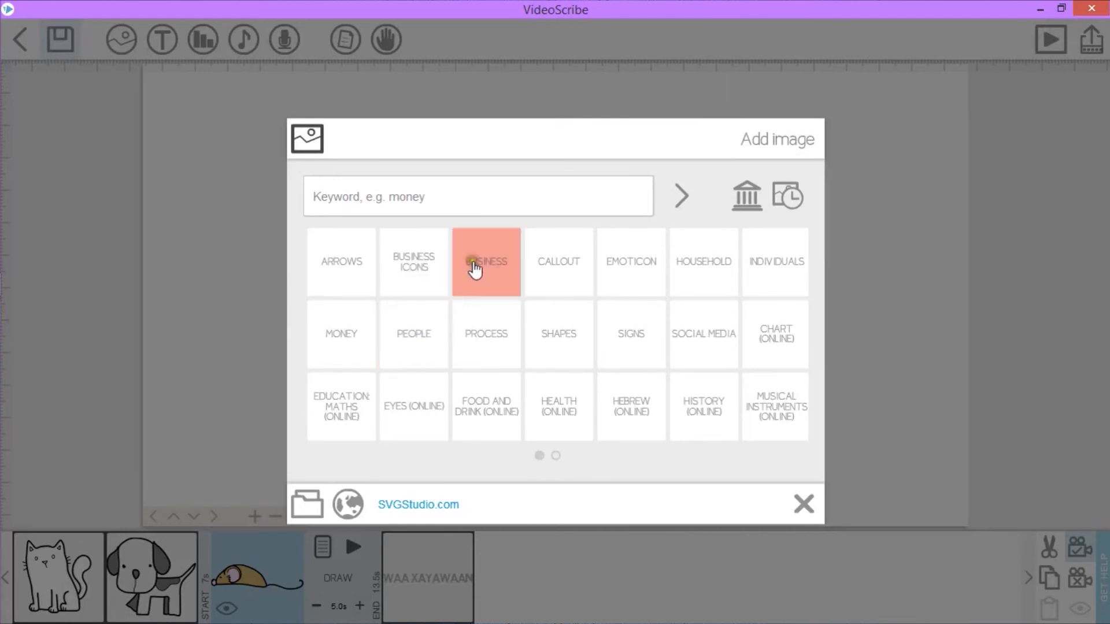
left_click(479, 342)
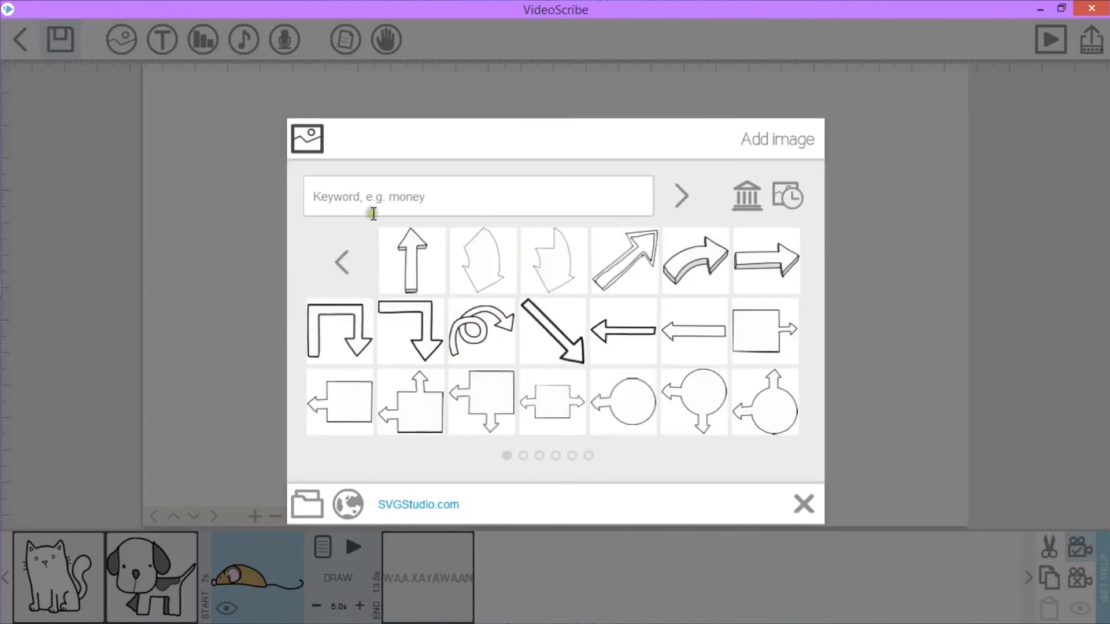
left_click(343, 261)
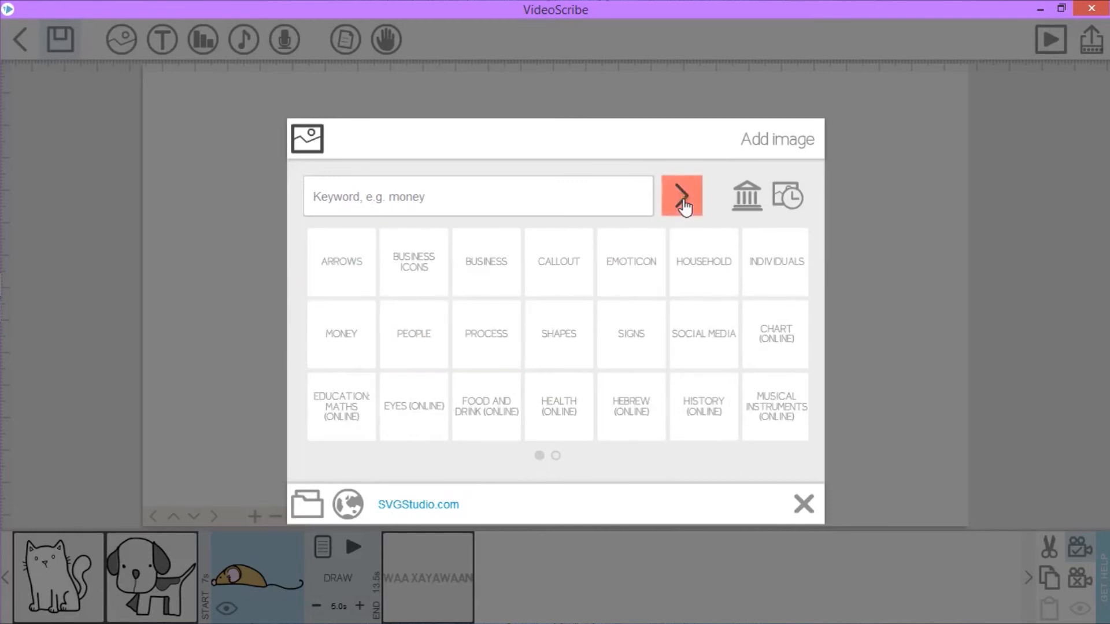
Add the clock from the recent images, shrink it and place it centrally below the Waa Xayawaan text
left_click(794, 198)
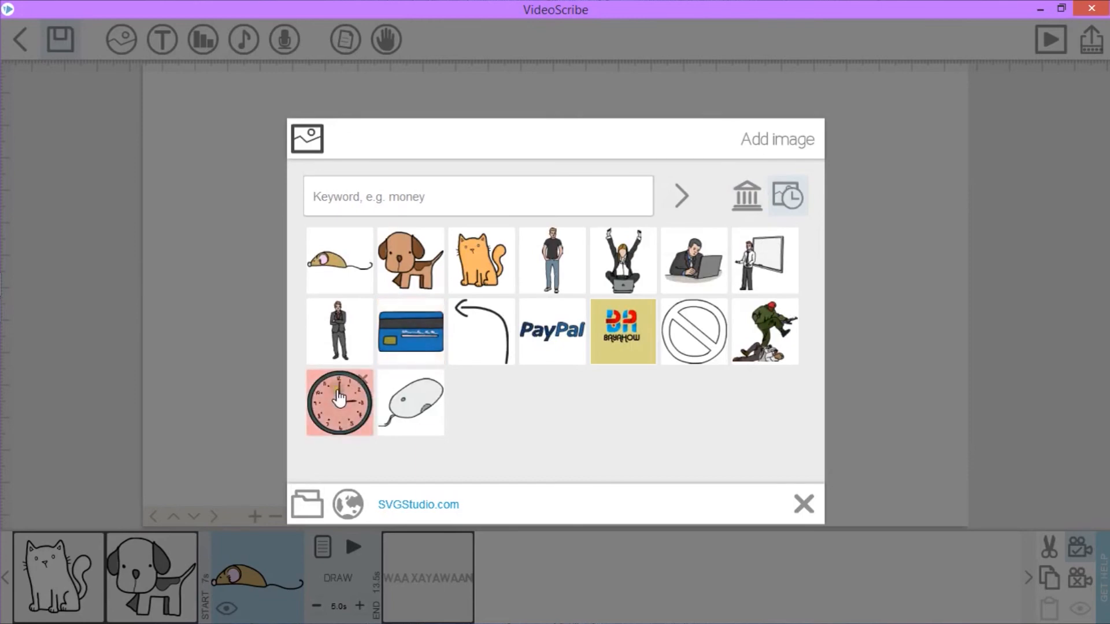
left_click(339, 398)
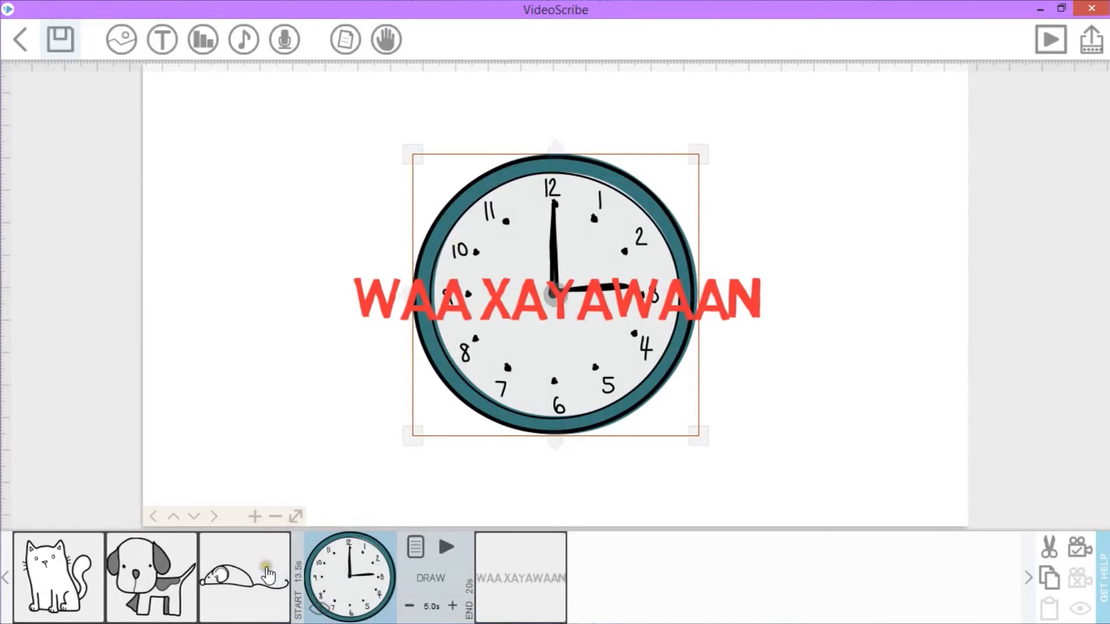
left_click_drag(698, 154, 656, 231)
left_click_drag(546, 357, 538, 475)
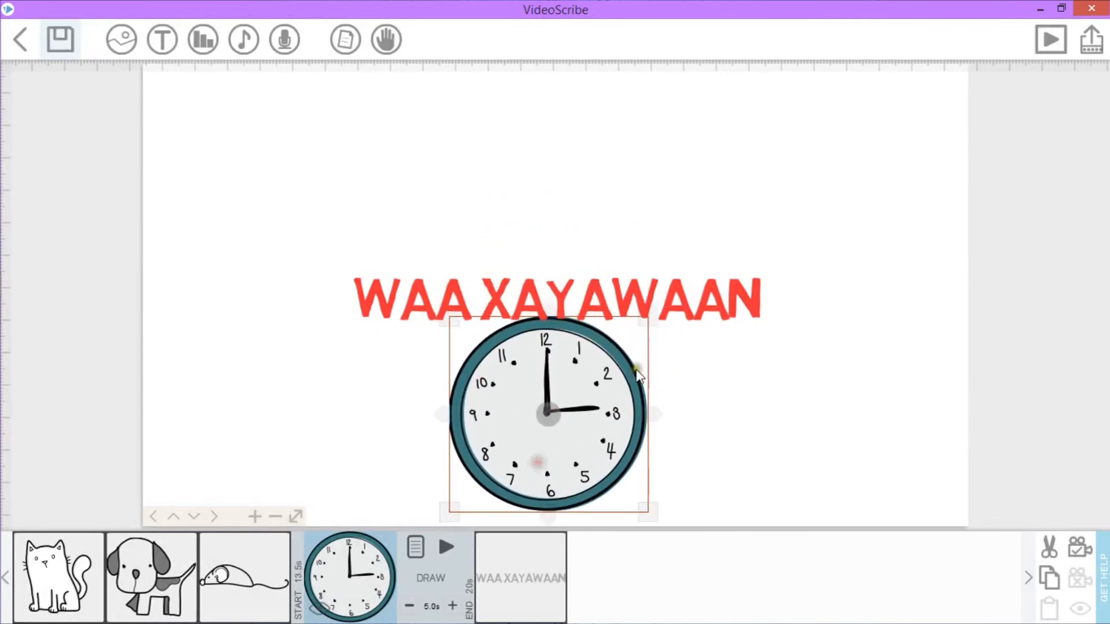
left_click_drag(650, 321, 615, 376)
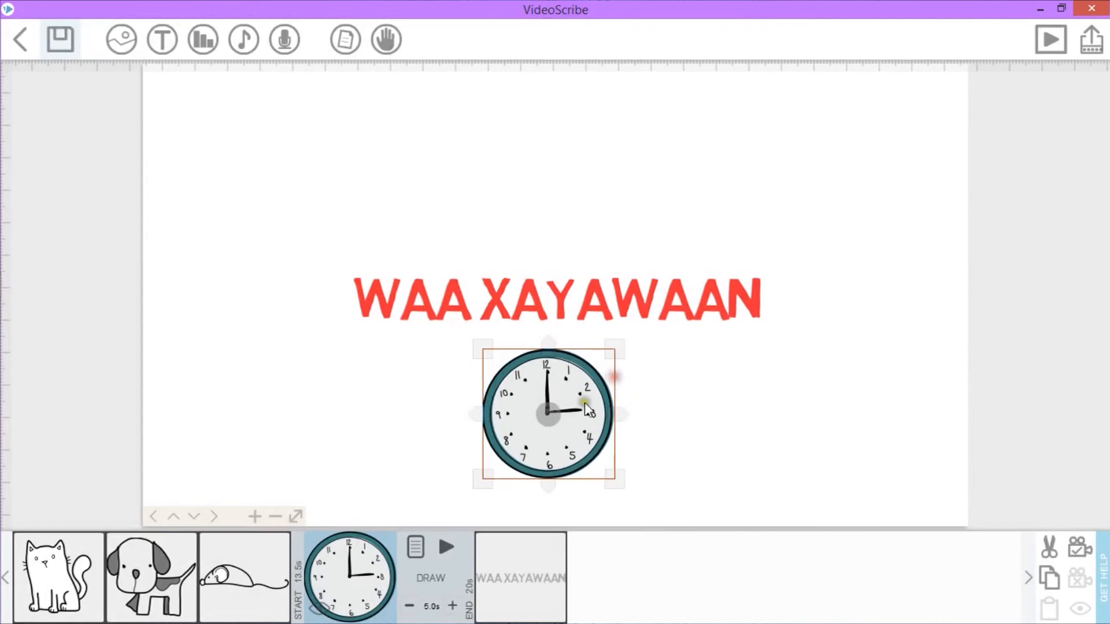
left_click_drag(581, 416, 602, 419)
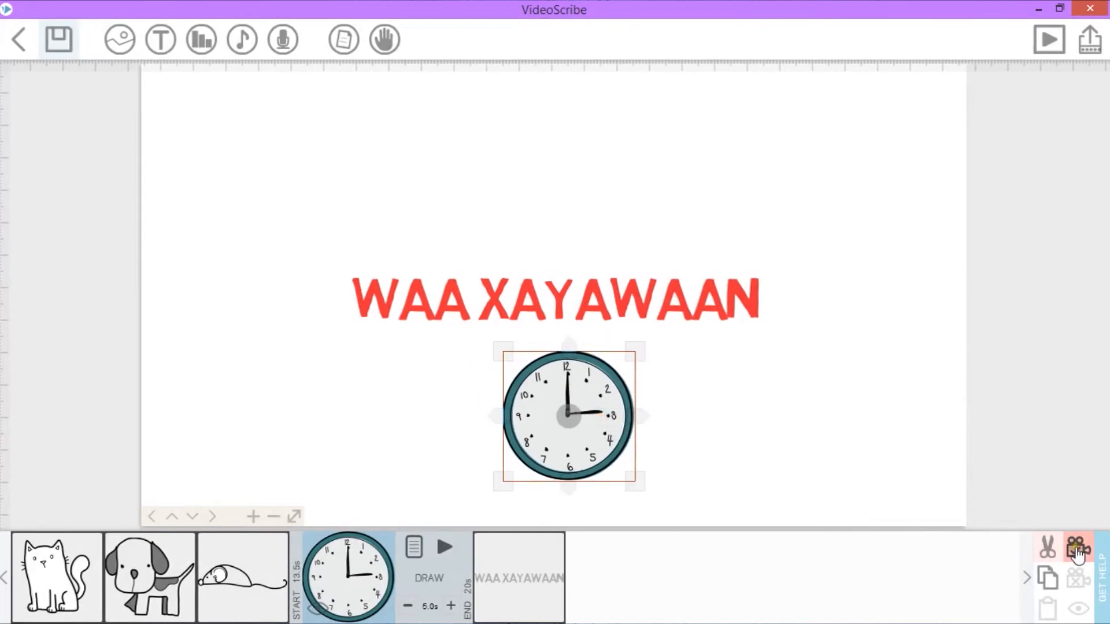
Set the clock's camera and a draw time of 2.5 seconds, and preview the animation from the mouse image
left_click(1076, 552)
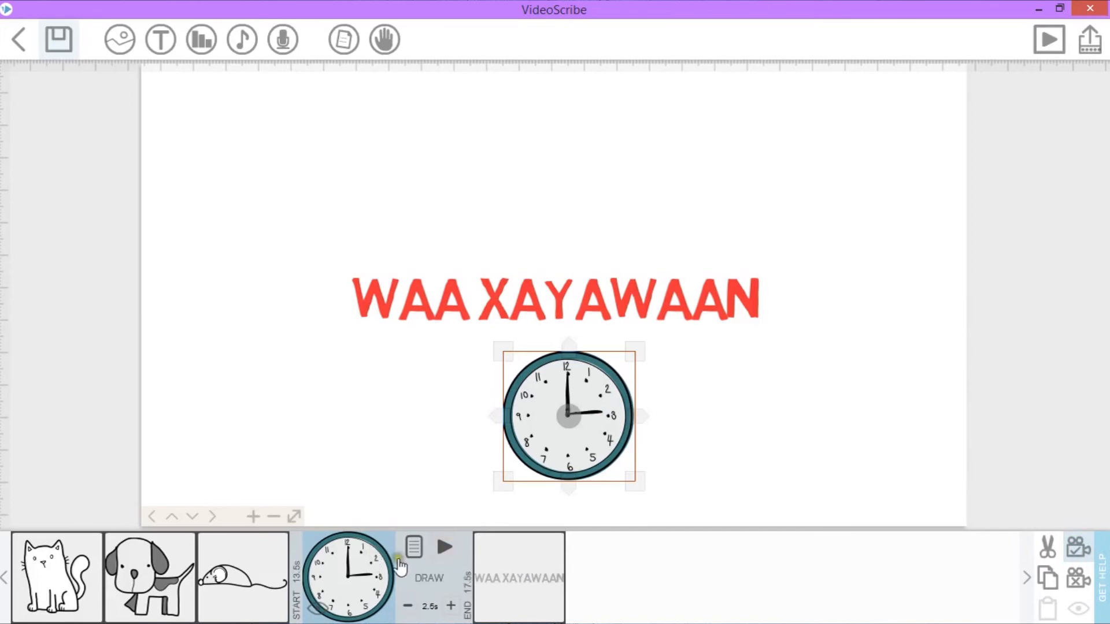
left_click(276, 559)
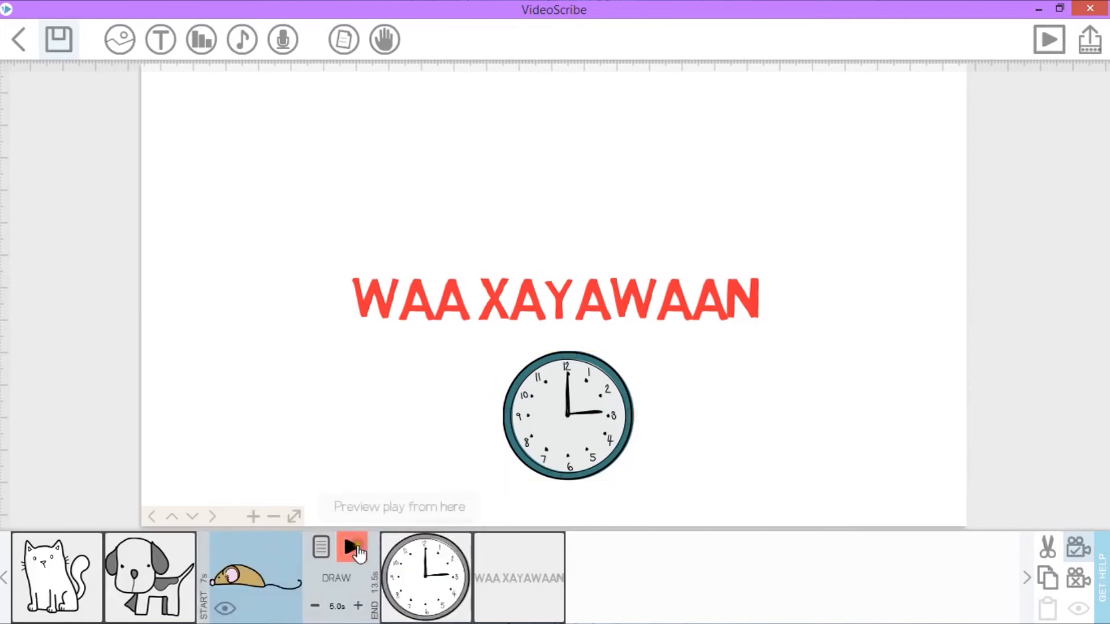
left_click(354, 548)
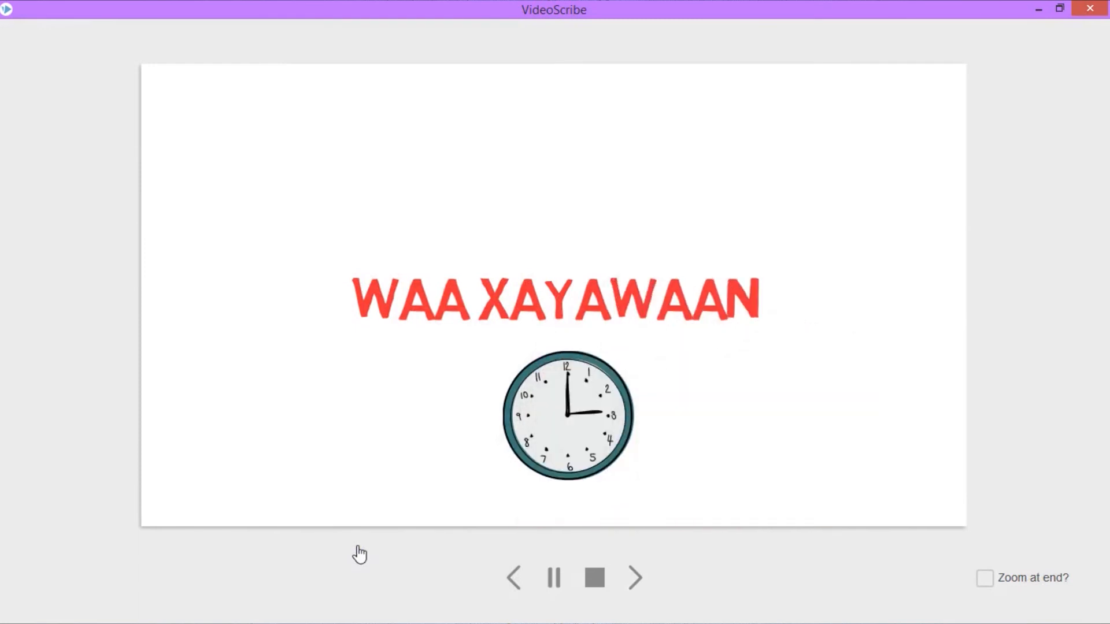
left_click(594, 577)
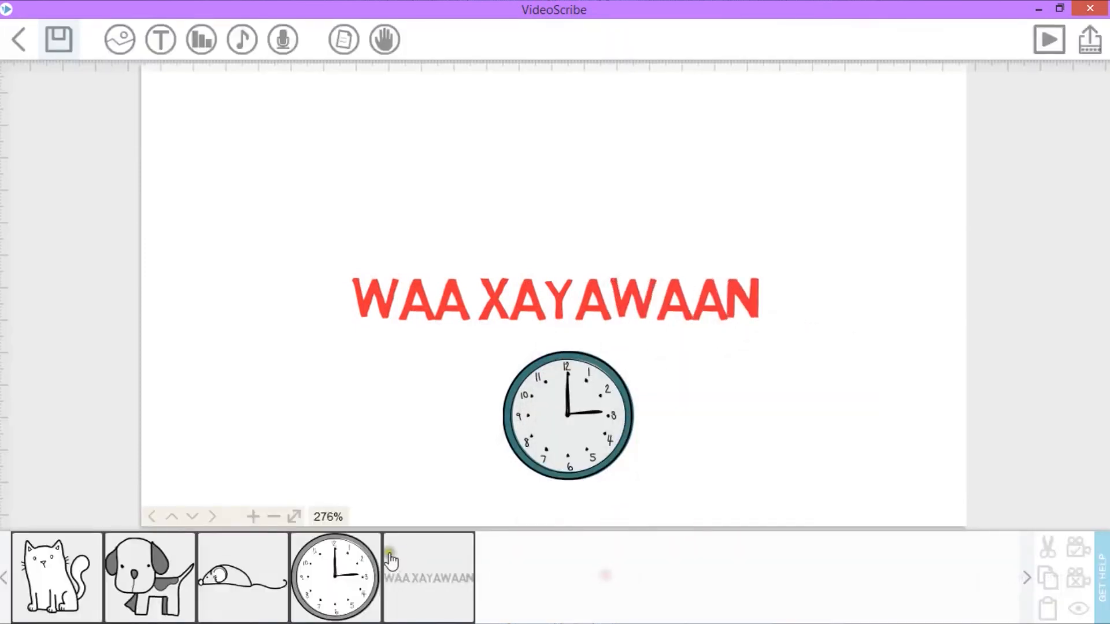
Preview from the Waa Xayawaan text with zoom at end enabled, and play the whole scribe from the start
left_click(353, 575)
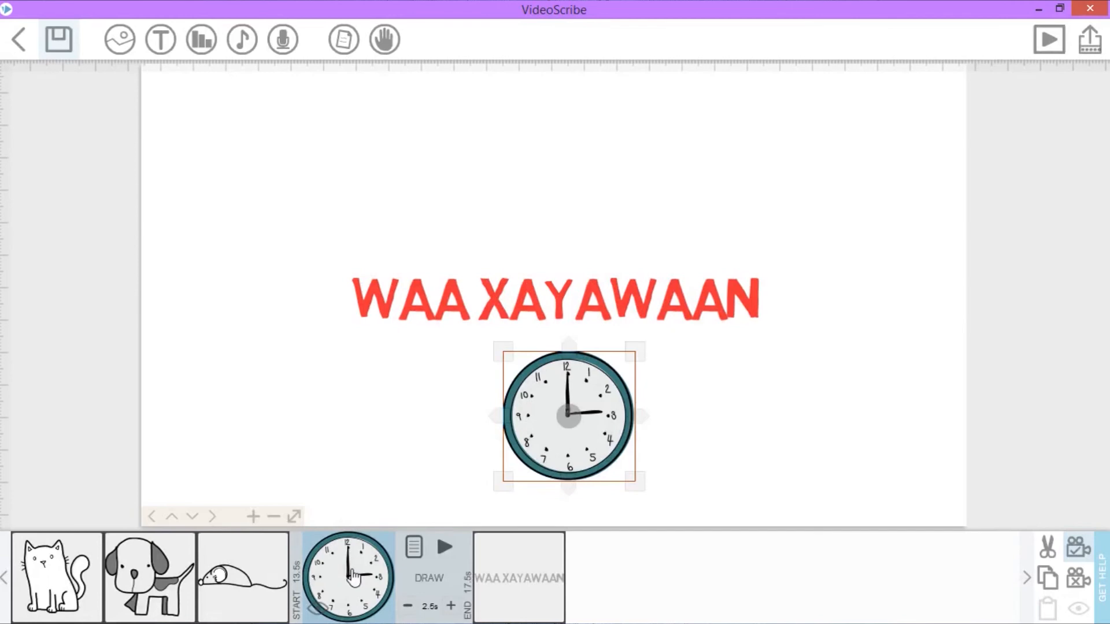
left_click(542, 575)
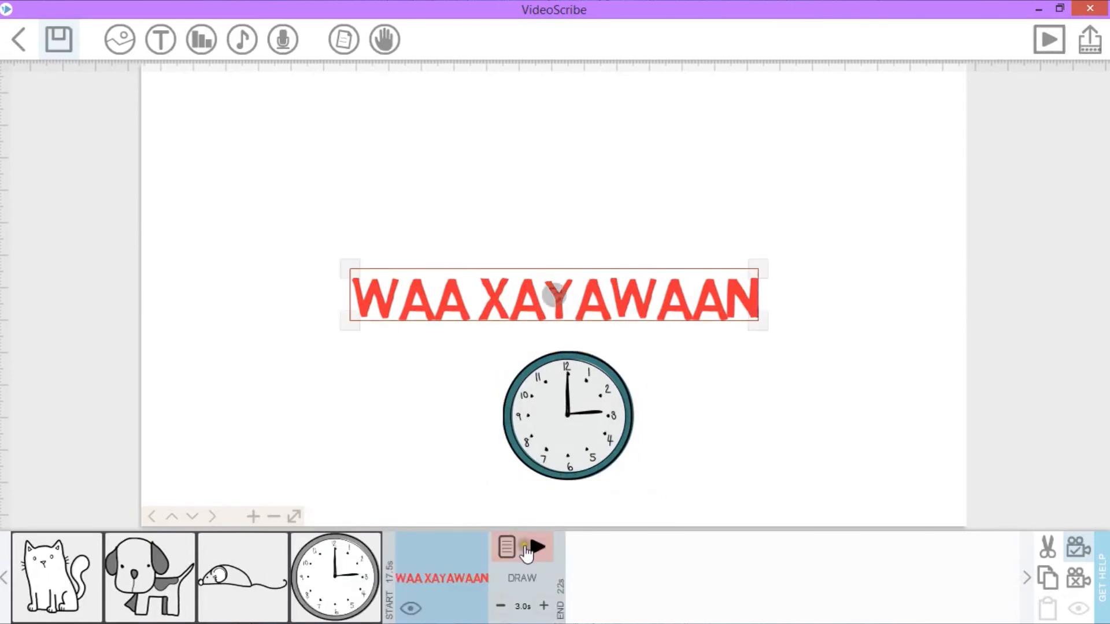
left_click(538, 548)
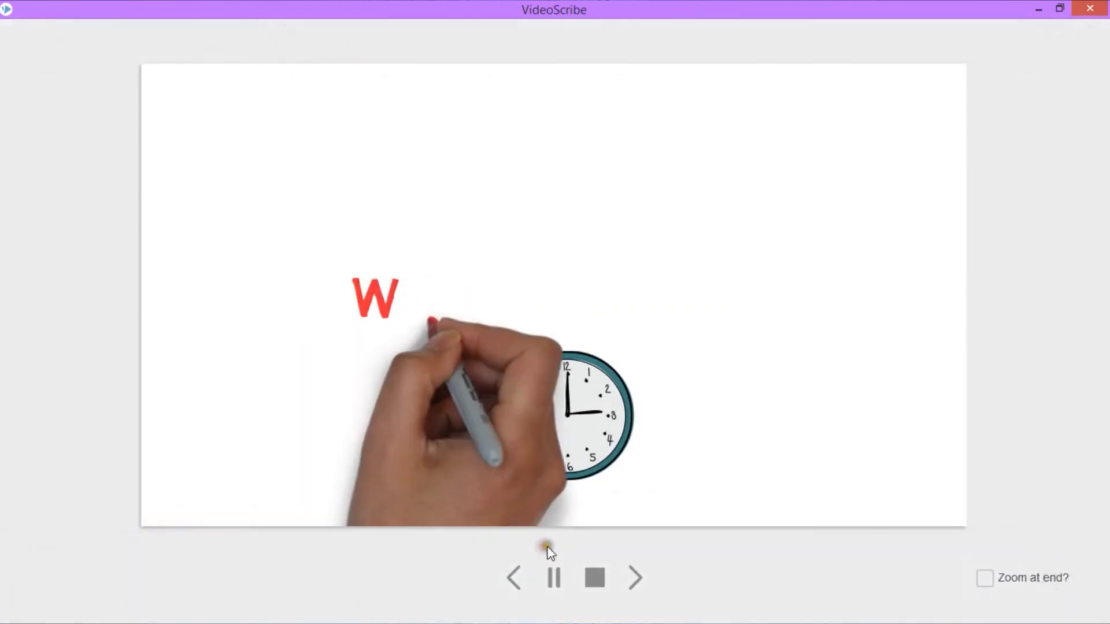
left_click(984, 579)
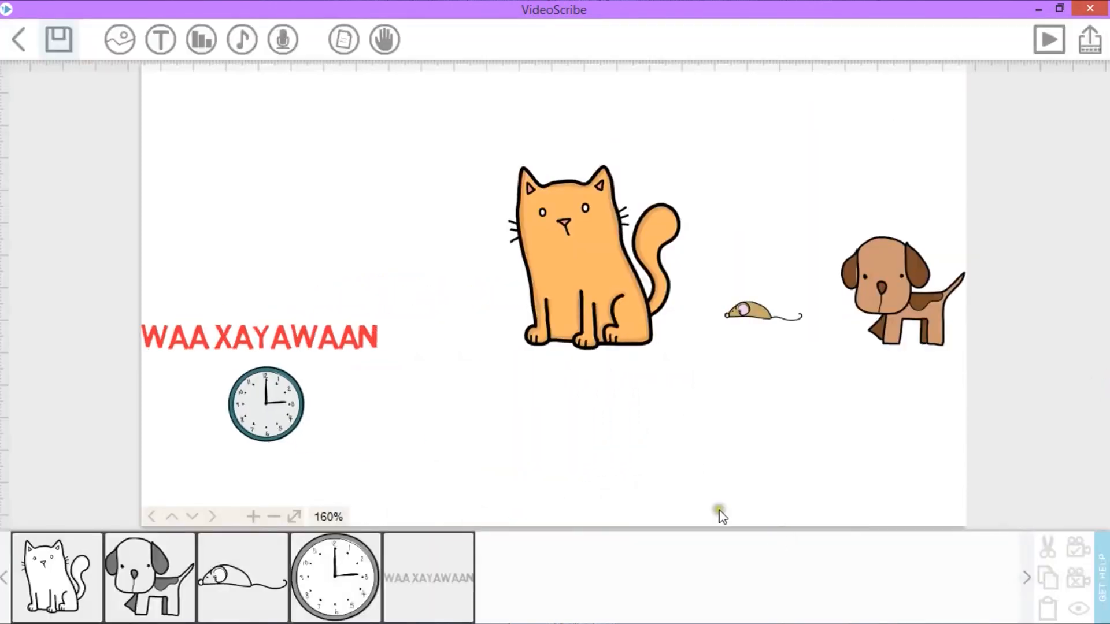
left_click(1043, 32)
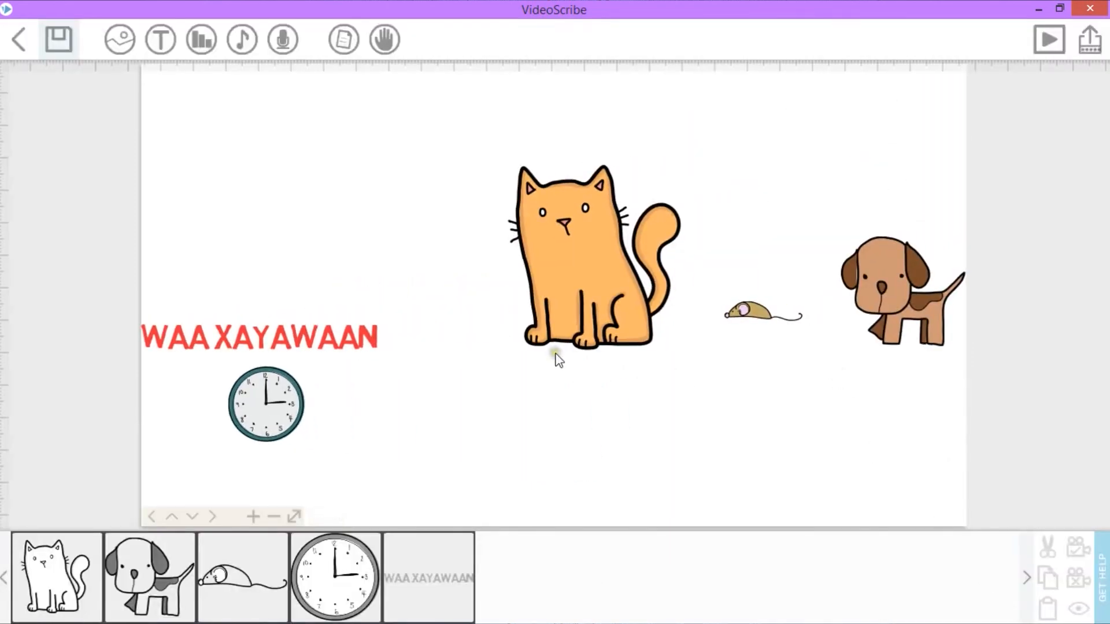
Copy the clock element and paste the duplicate directly after the cat in the timeline
left_click(355, 556)
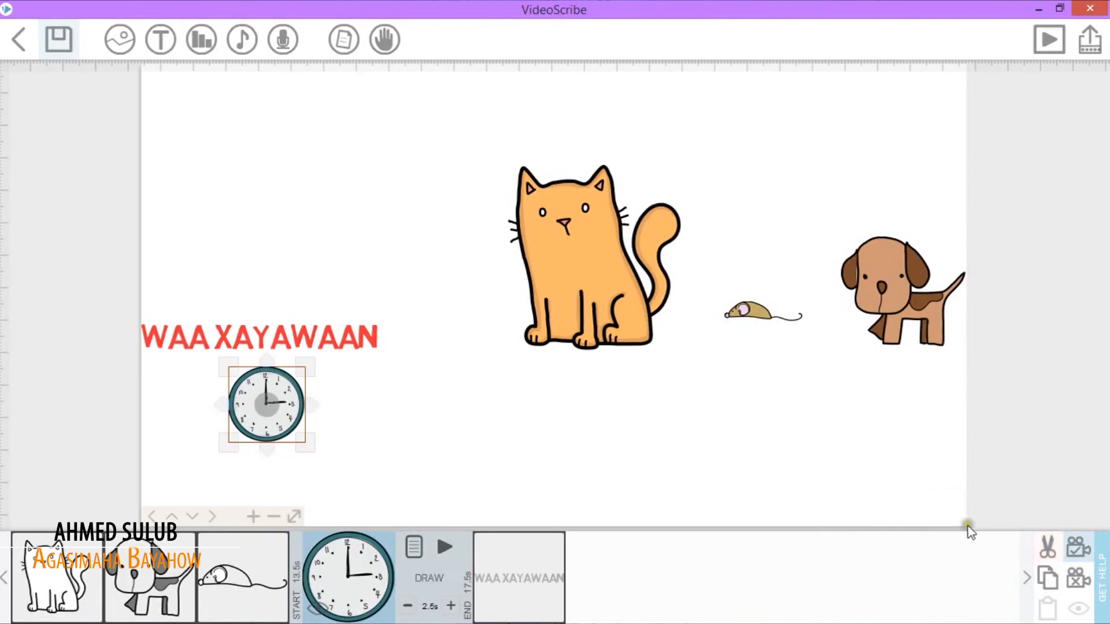
left_click(352, 569)
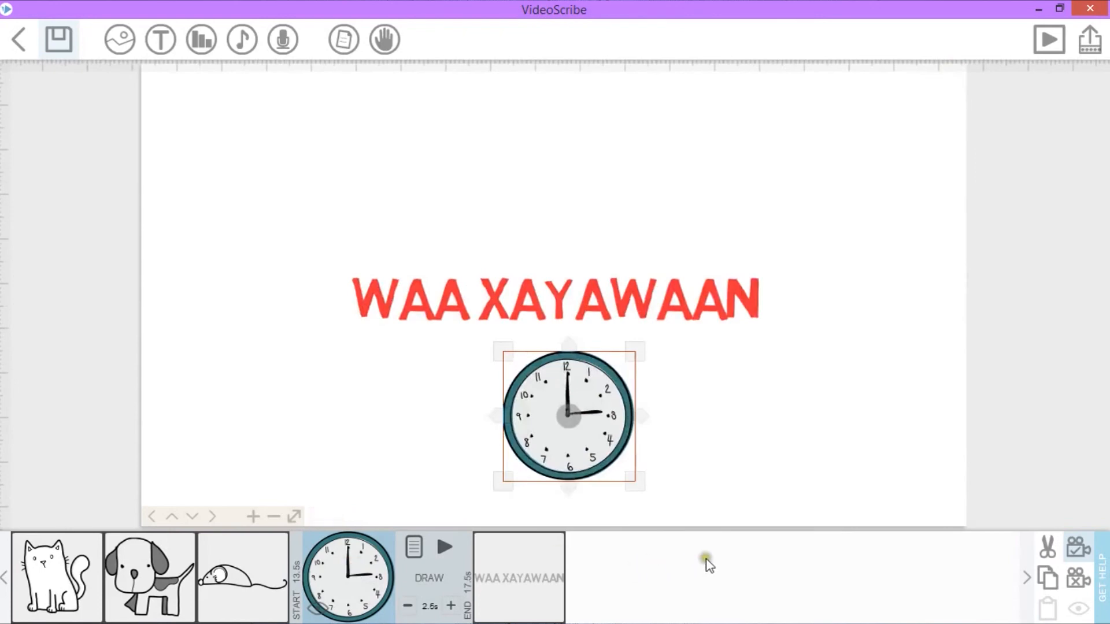
left_click(1047, 577)
left_click(521, 558)
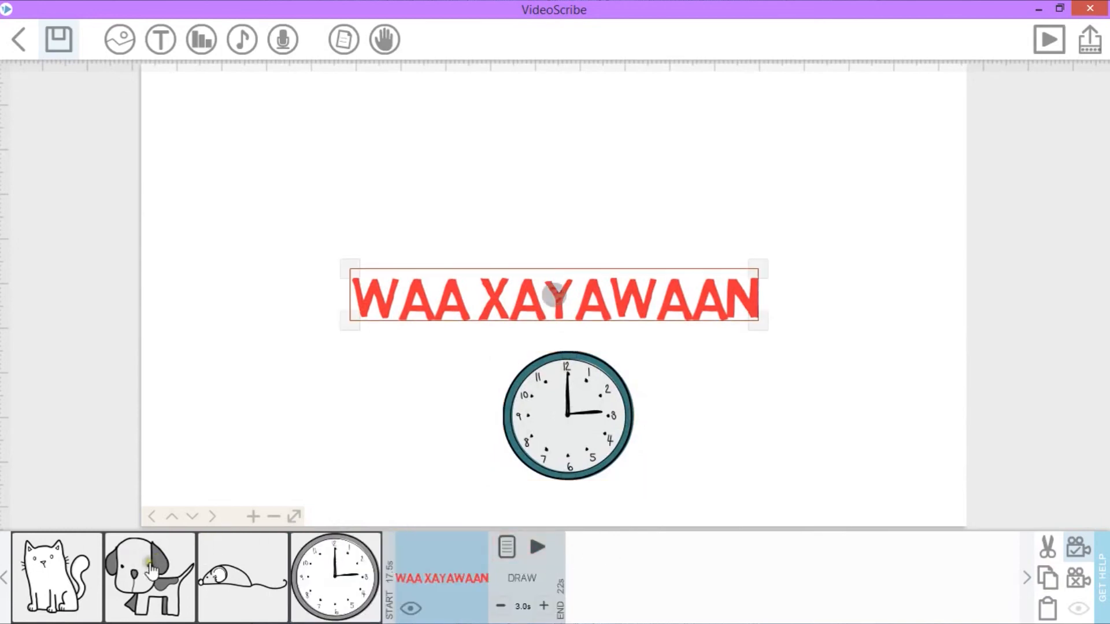
left_click(52, 574)
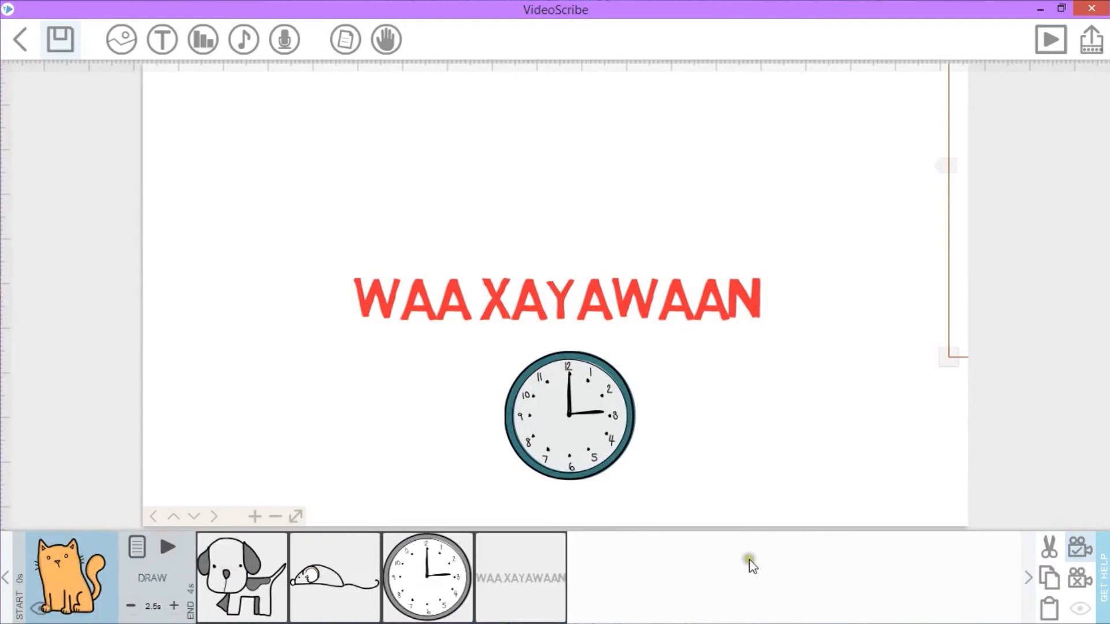
left_click(1047, 608)
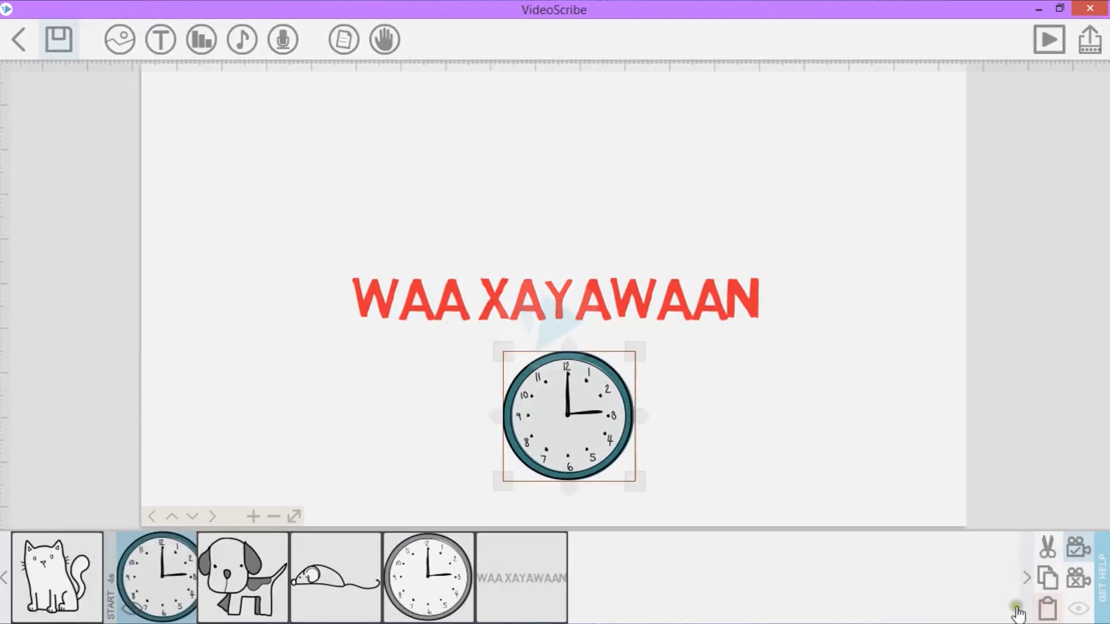